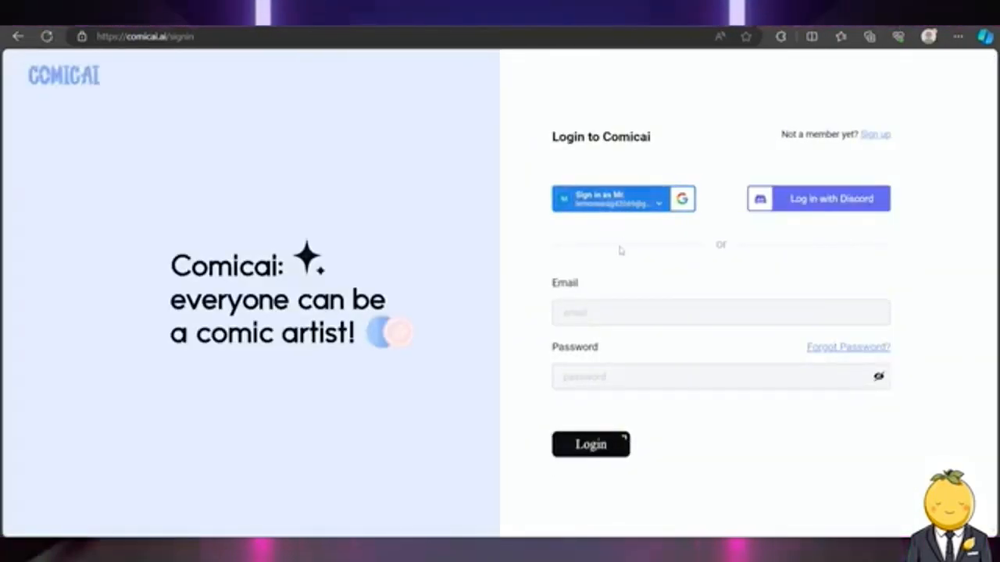
Sign in to ComicAI with the Google account and start creating a new comic, claiming the daily reward
click(600, 204)
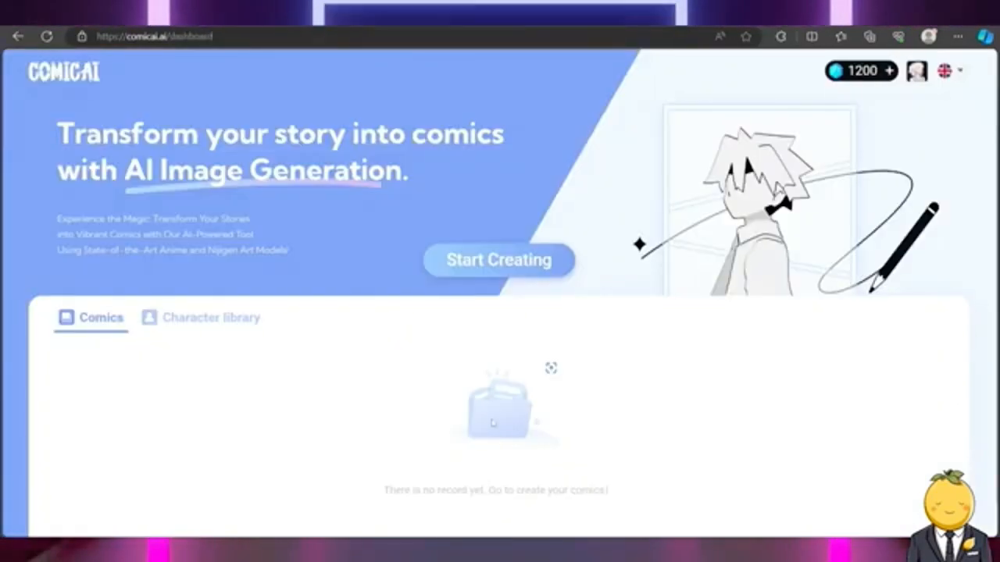
click(516, 268)
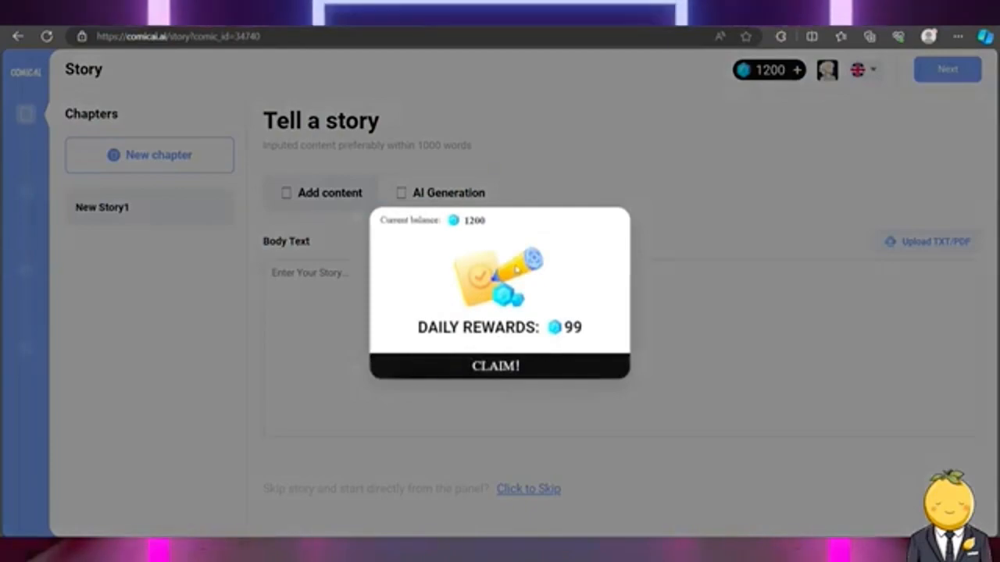
click(495, 374)
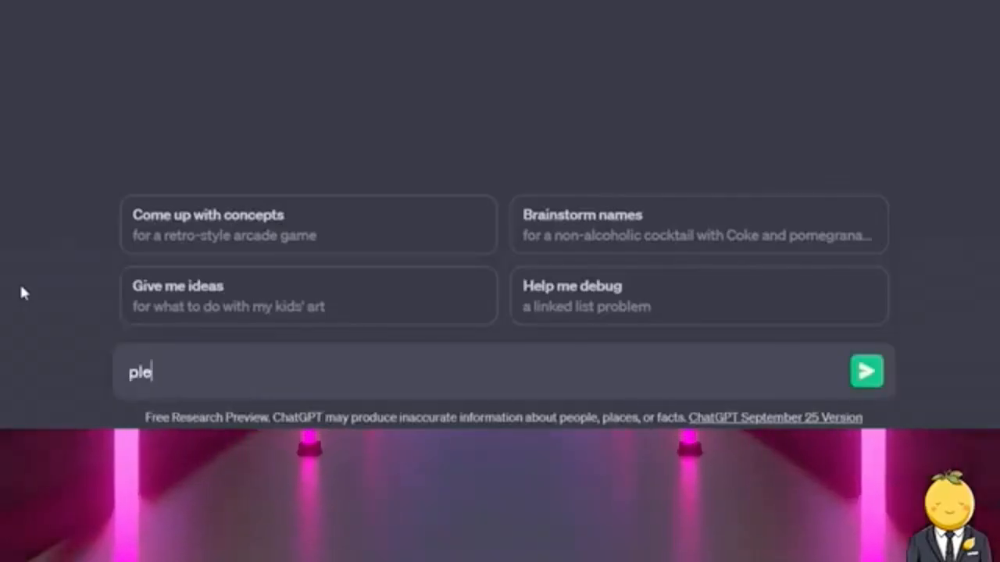
In ChatGPT, submit the prompt "please write me an inspiring story"
text(ase)
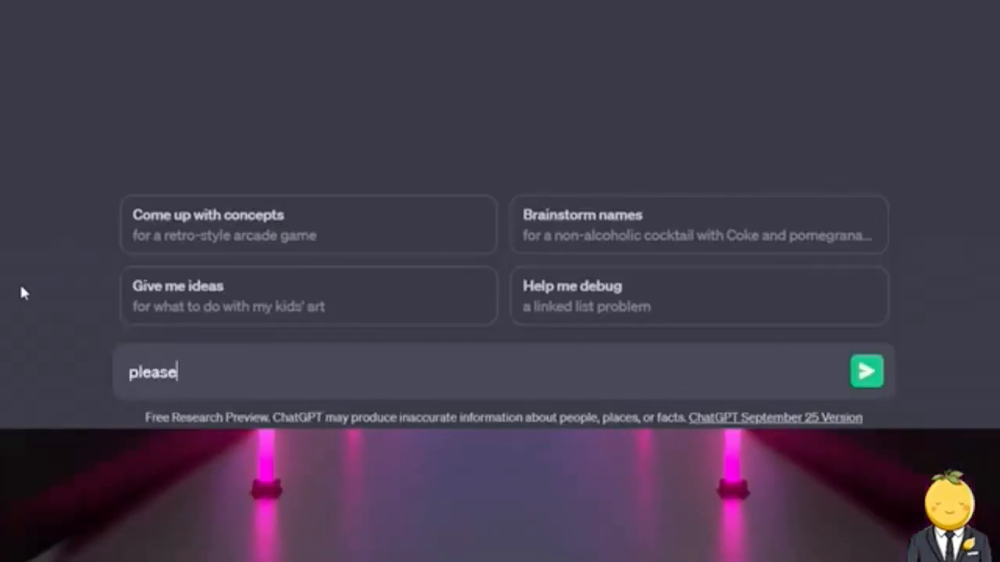
text( write me)
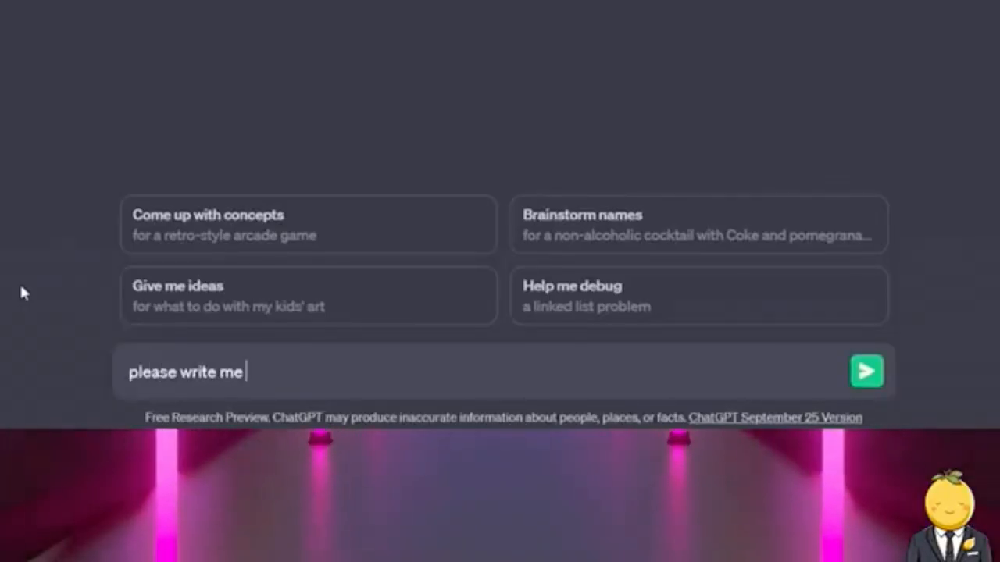
text( a)
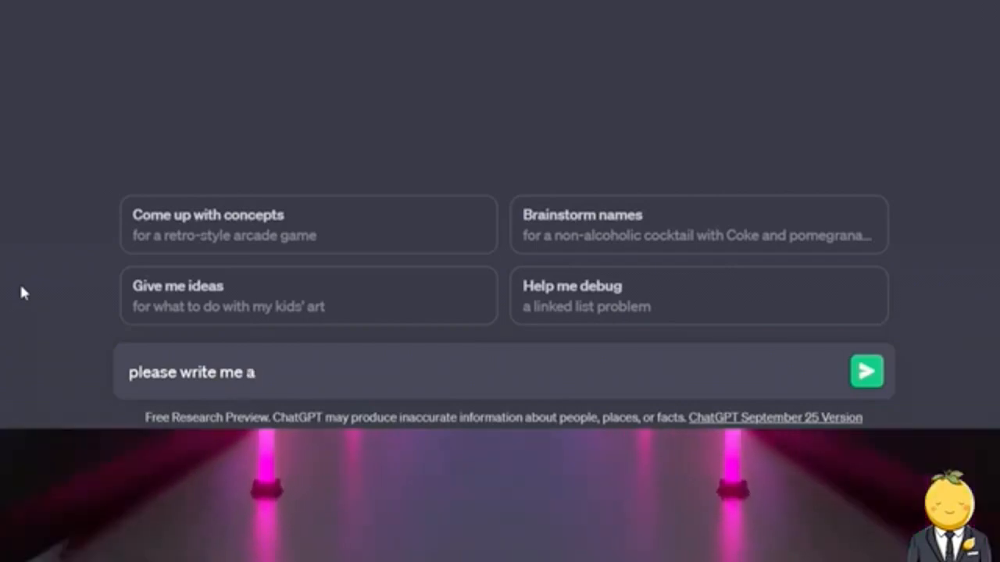
text(n inspiring )
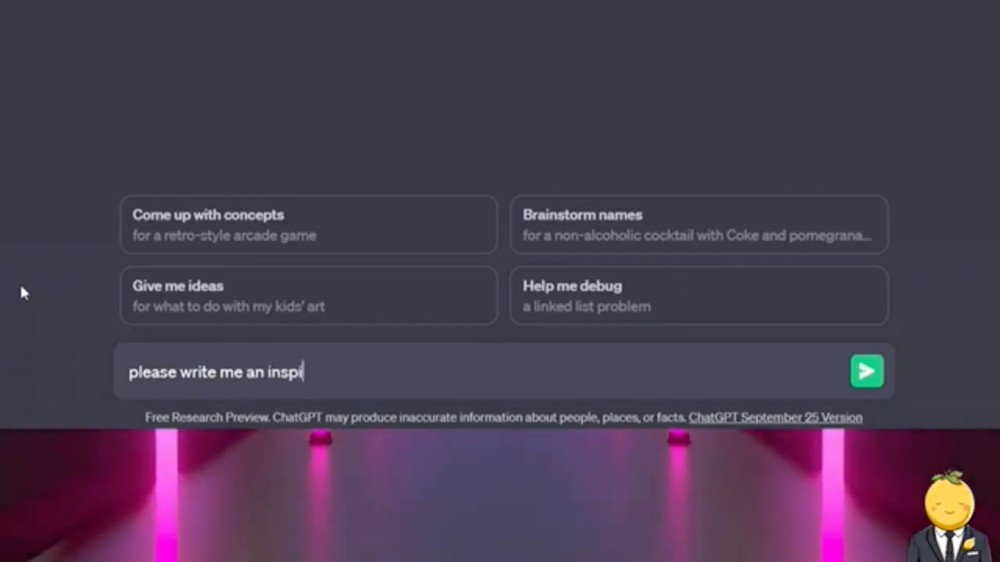
text(story)
key(Return)
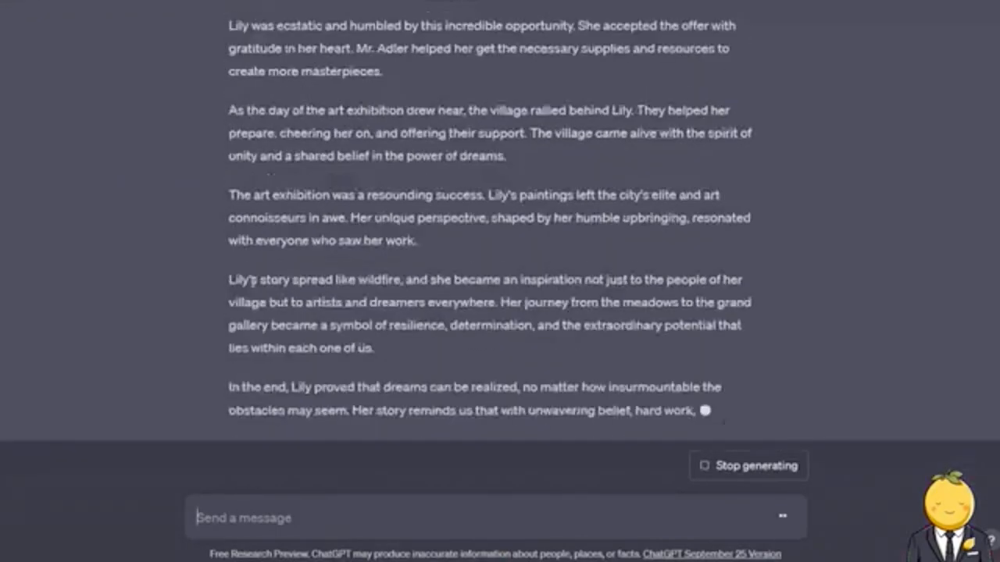
Copy the generated story from ChatGPT and paste it into the Body Text of New Story1 in ComicAI
scroll(252, 283, up, 6)
scroll(252, 281, up, 6)
click(773, 104)
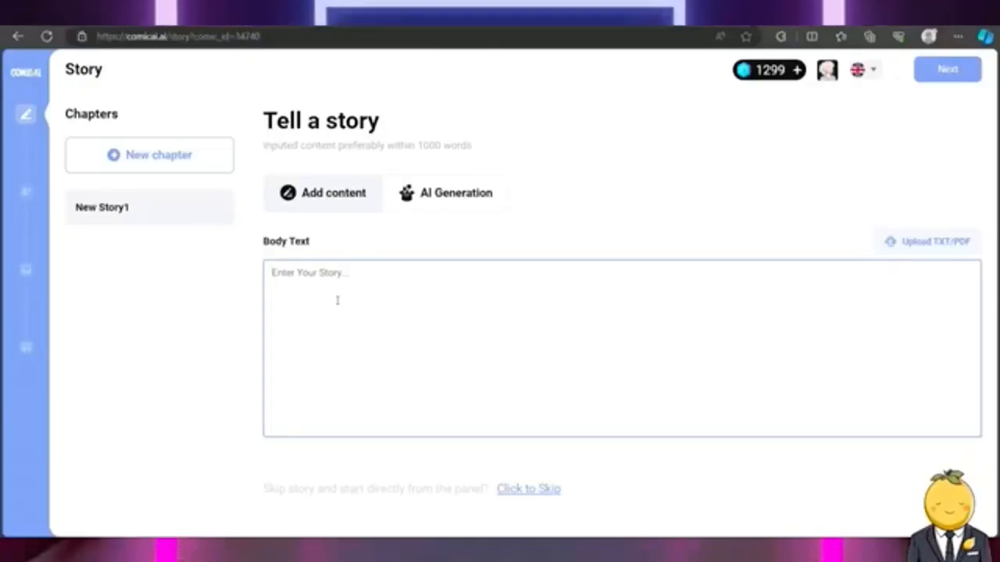
click(337, 299)
key(ctrl+v)
scroll(337, 299, up, 15)
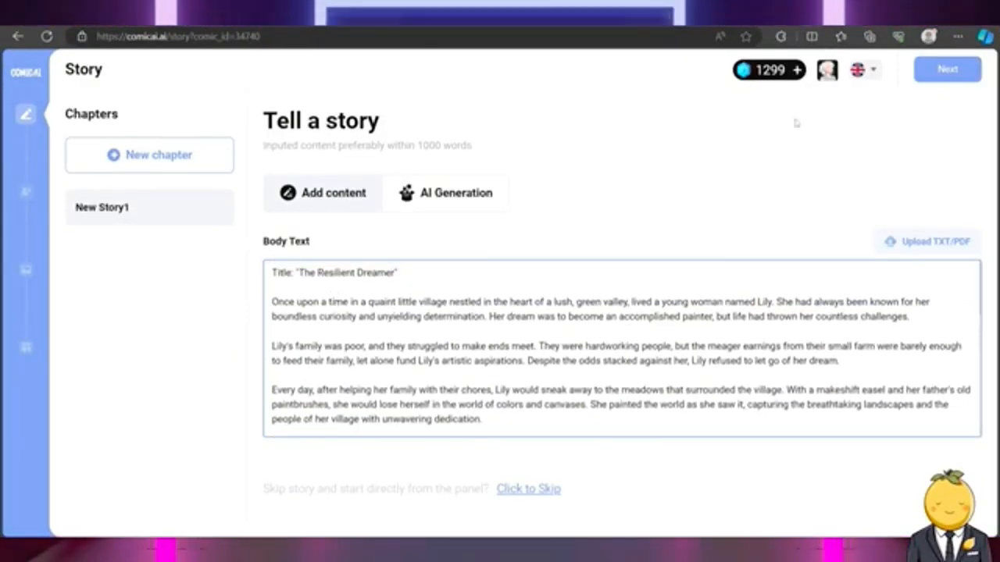
Proceed to Character Design and regenerate the image of Mr Adler, checking Lily's design as well
click(940, 70)
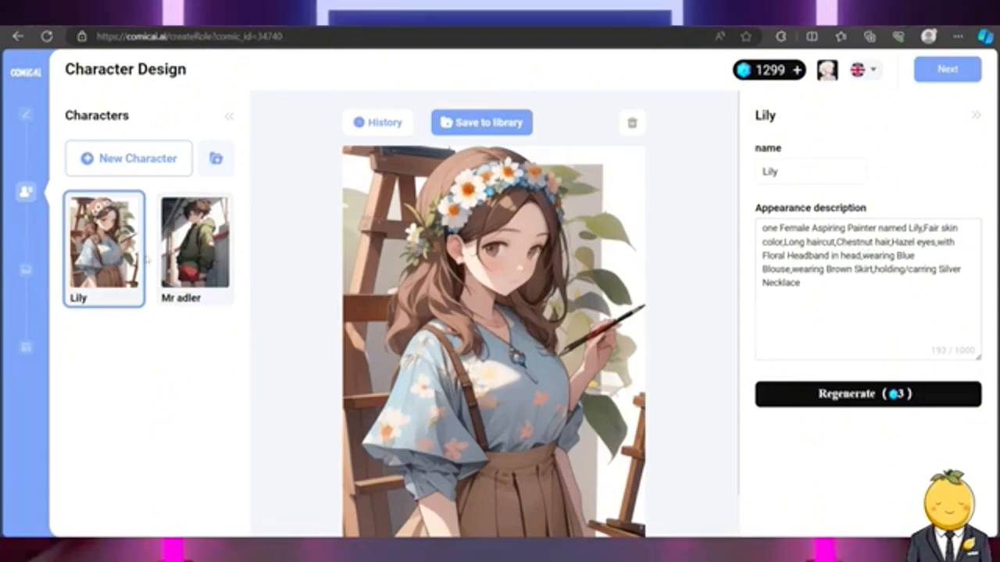
click(204, 206)
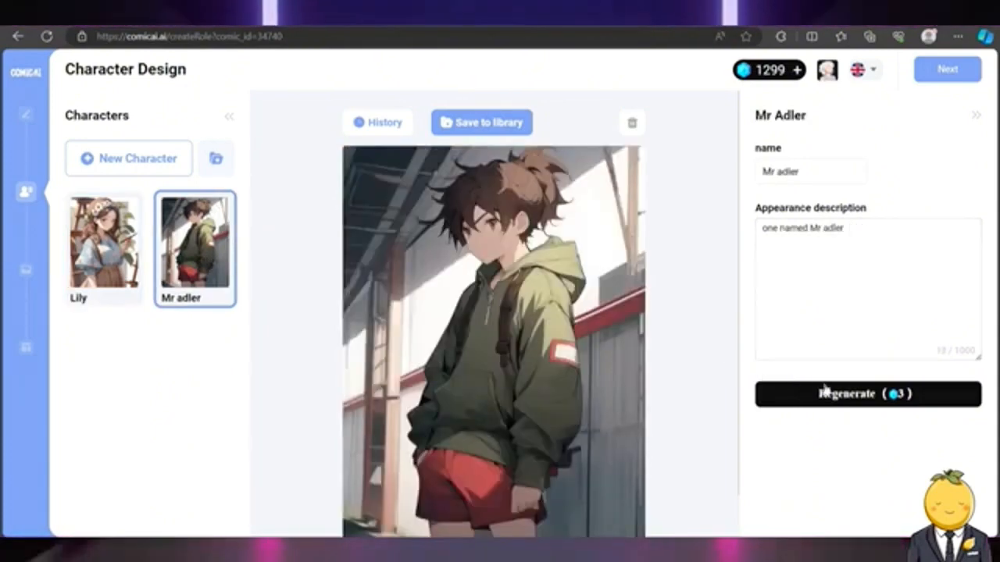
click(854, 395)
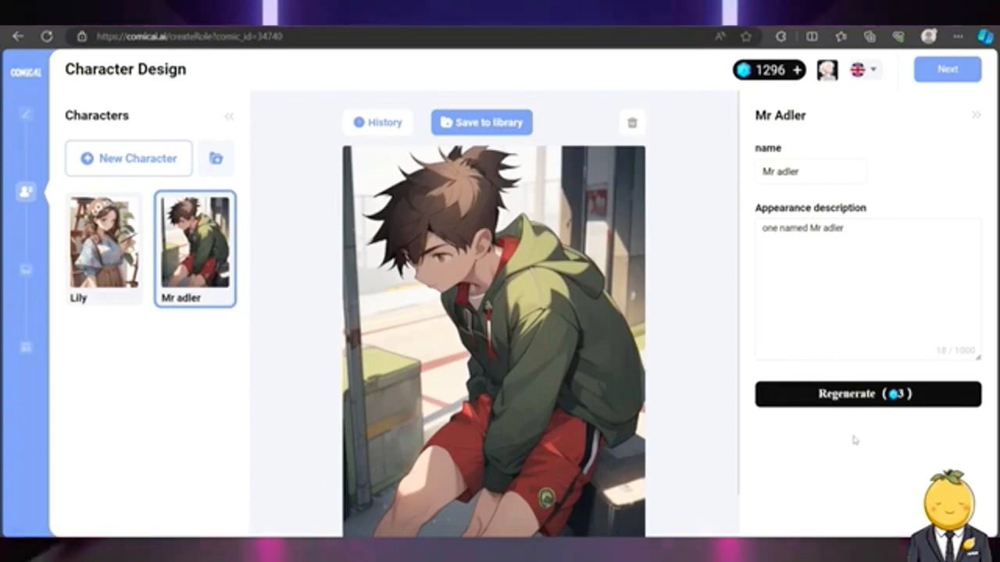
click(107, 242)
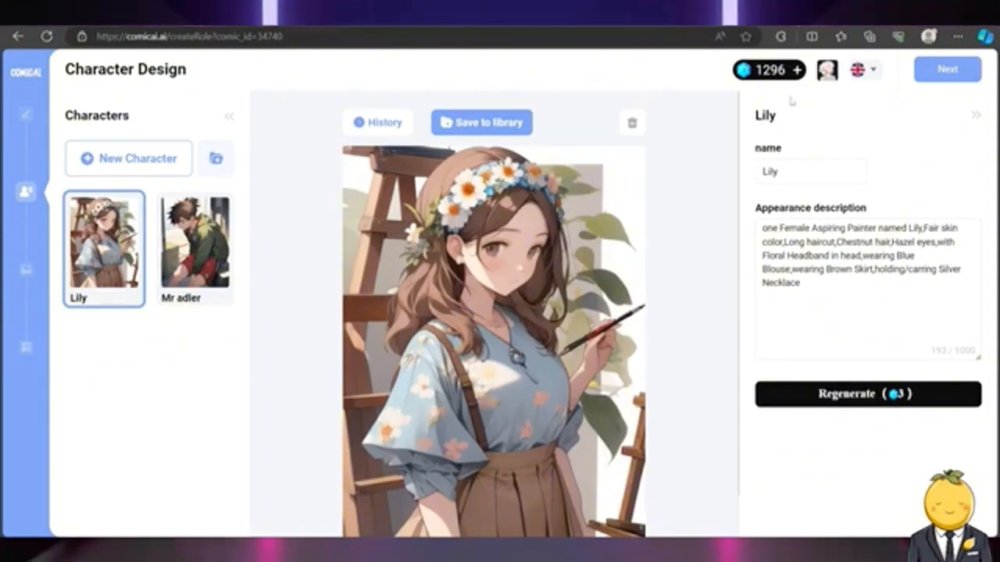
Proceed to the comic panels, review the first three descriptions, and generate the Panel-1 image of Lily painting in the meadows
click(941, 70)
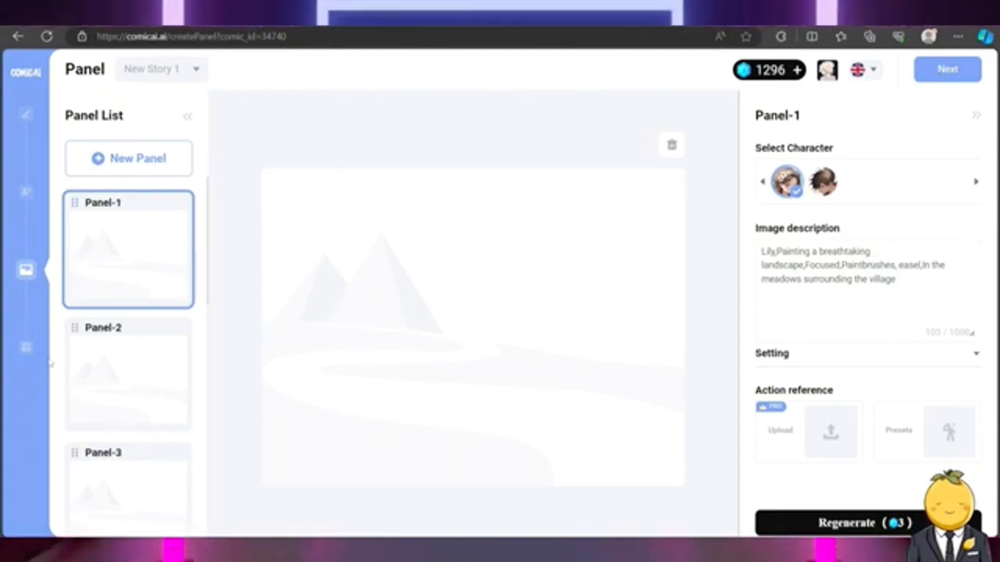
click(98, 368)
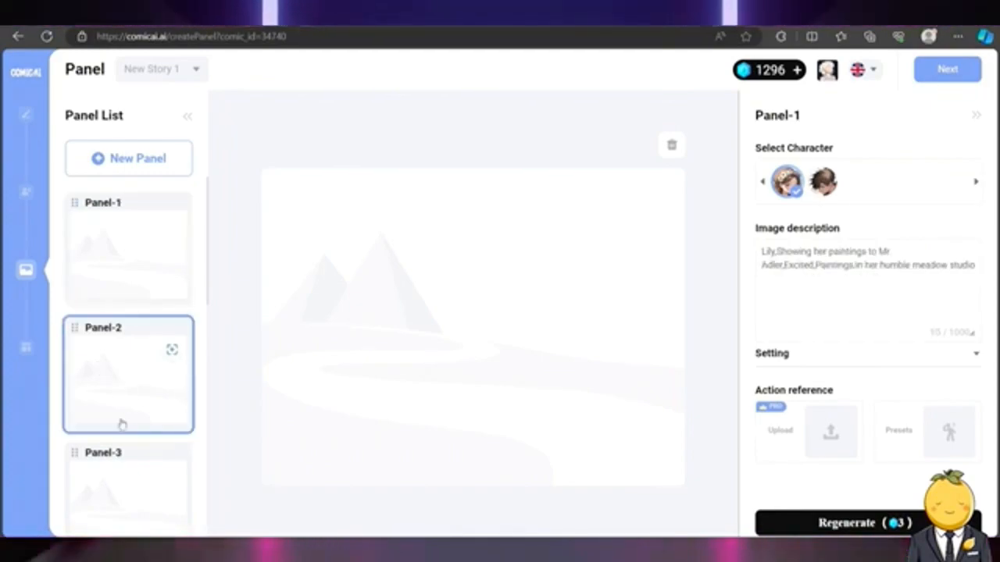
click(118, 461)
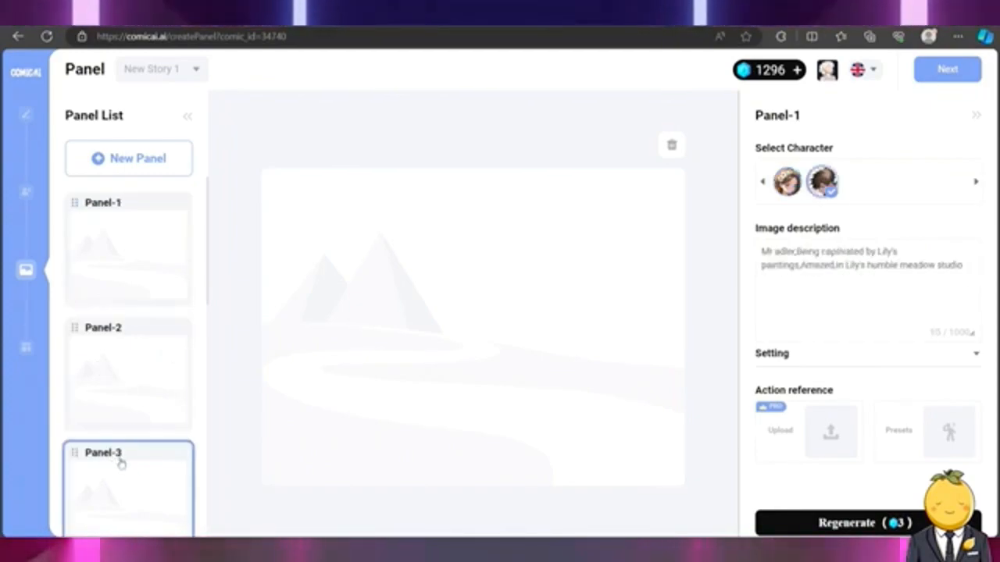
click(122, 267)
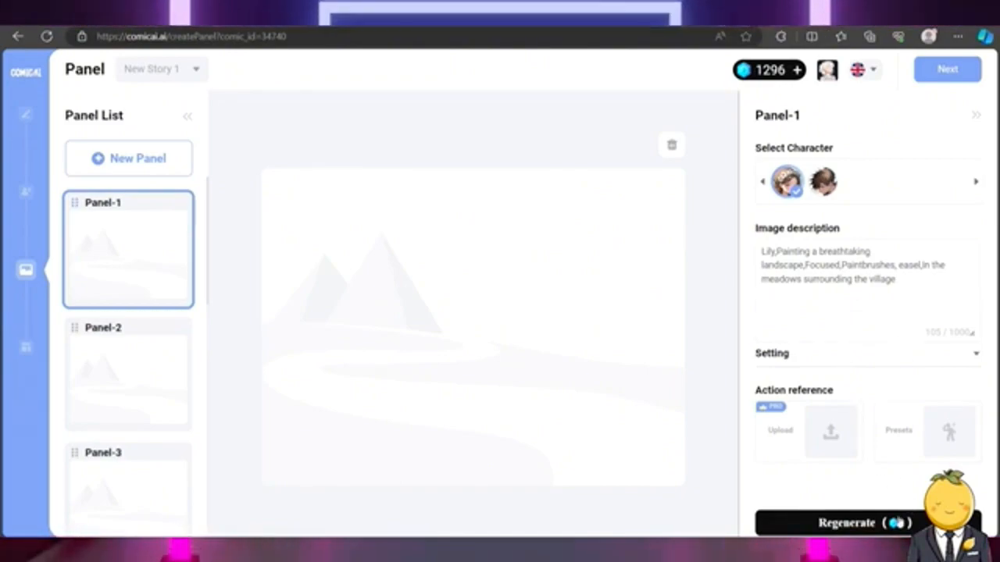
click(865, 525)
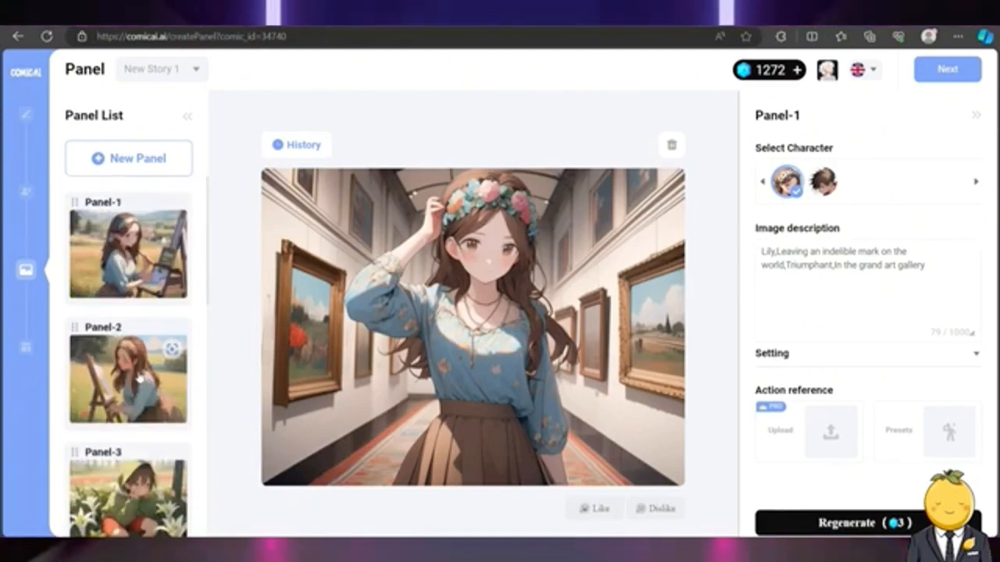
Proceed to the page editor and apply the first 6-Grid template to Page-1
click(947, 70)
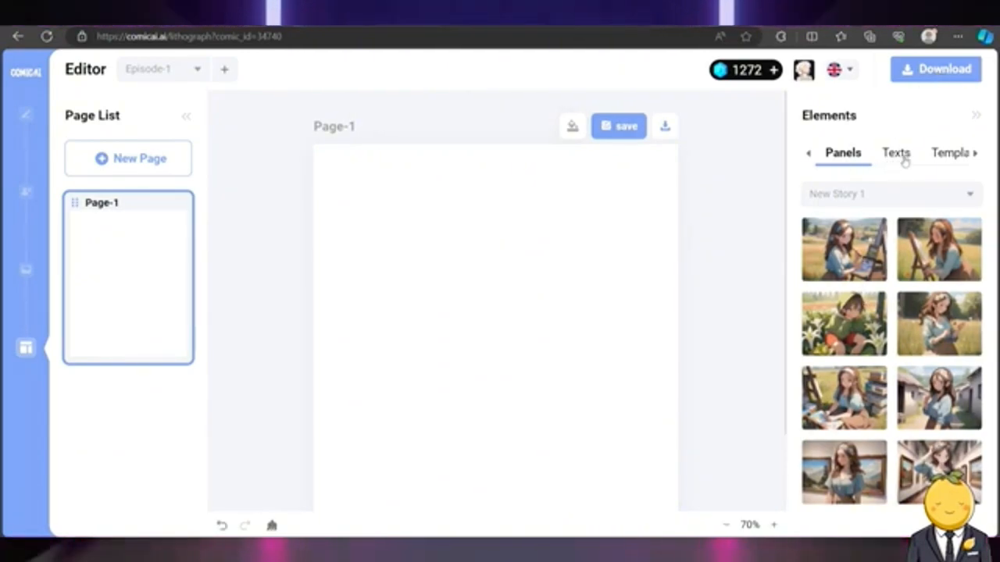
click(942, 155)
scroll(915, 274, down, 3)
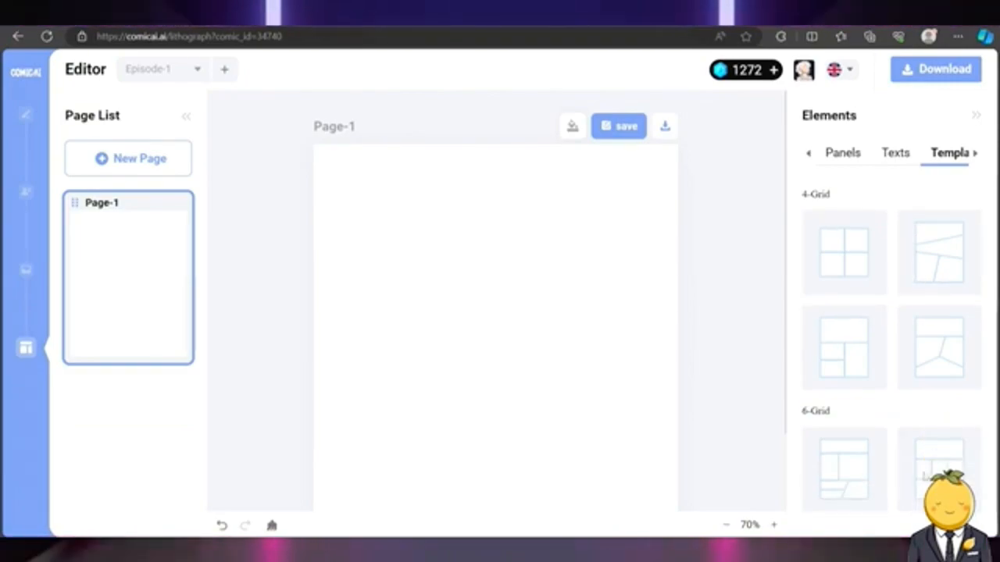
click(858, 469)
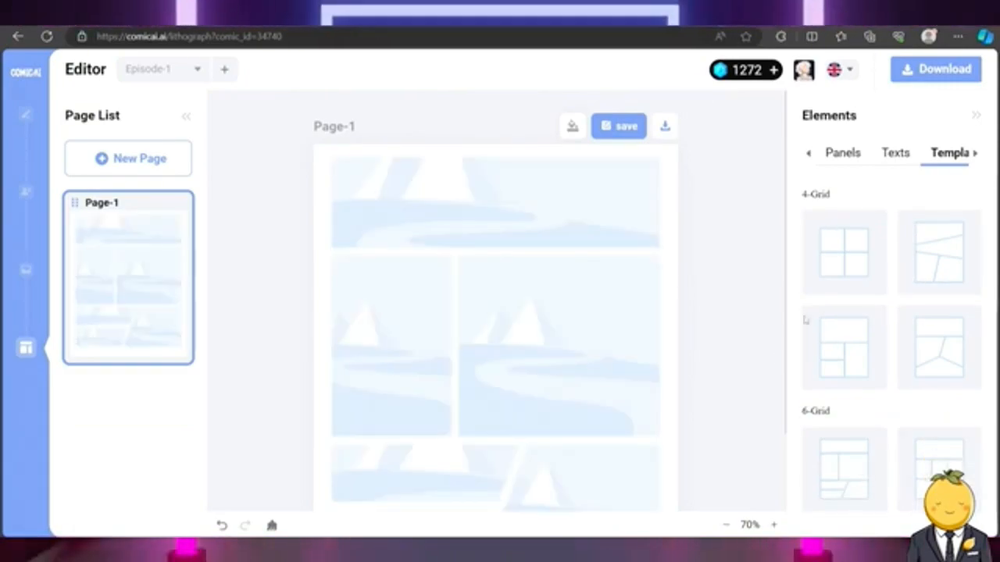
Place the first panel image in the top frame of Page-1 and shift it down to show Lily's face
click(845, 153)
drag(851, 234, 423, 219)
double_click(490, 205)
drag(511, 188, 511, 224)
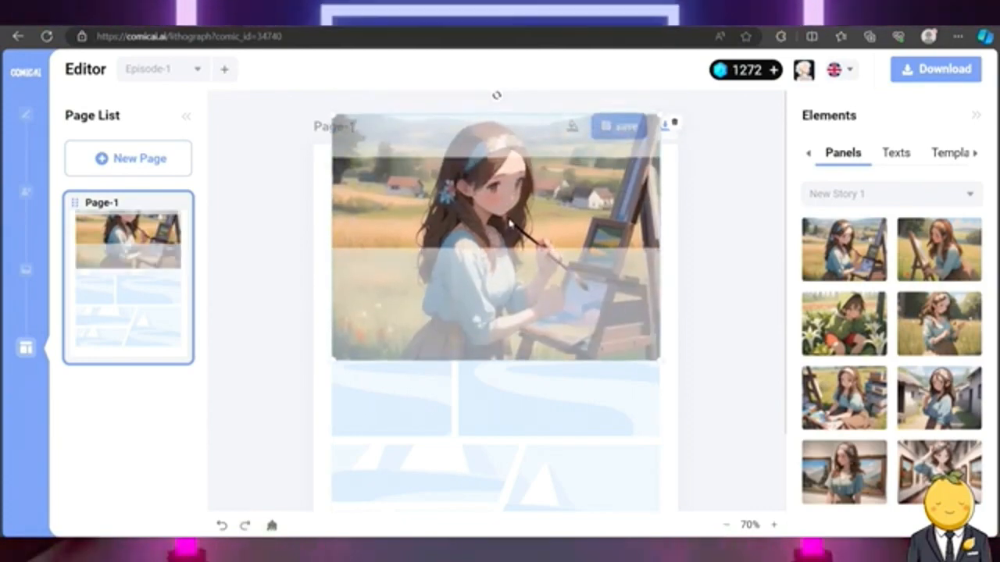
click(731, 223)
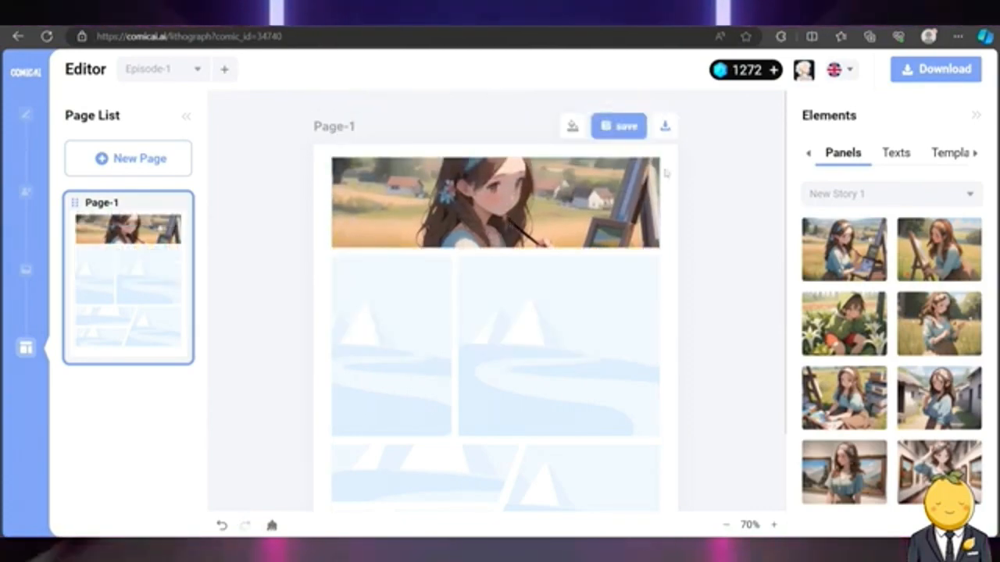
click(524, 316)
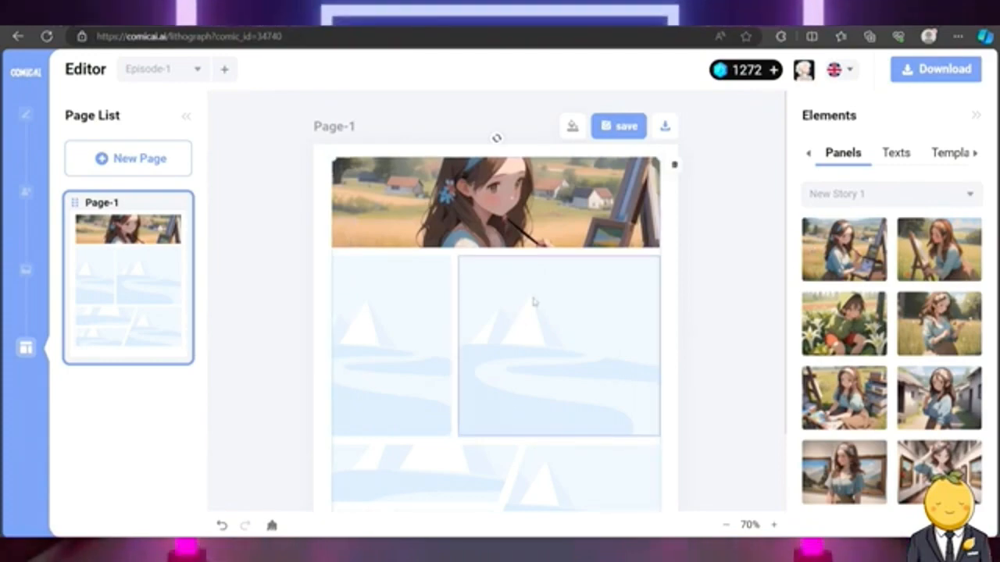
Apply the 4-Grid template with slanted dividers to Page-1 and fill its upper two frames with the first two panel images
click(933, 156)
click(947, 315)
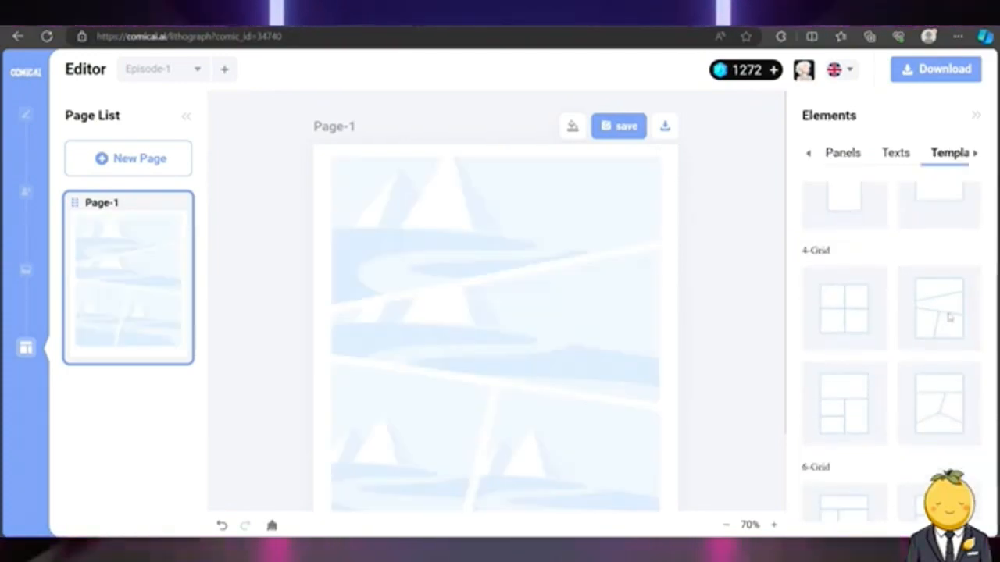
click(851, 159)
drag(844, 249, 508, 214)
drag(939, 249, 547, 321)
click(578, 305)
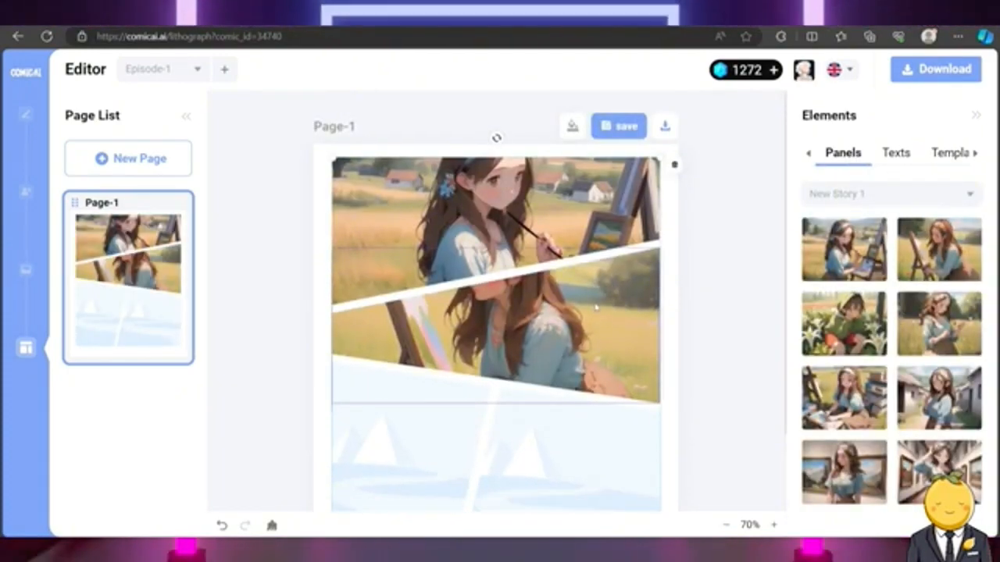
Shift the image in the second frame of Page-1 down so that Lily's face is in view
double_click(591, 274)
drag(592, 267, 601, 341)
click(713, 310)
Fill the lower two frames of Page-1 with the third and fourth panel images
drag(844, 323, 406, 445)
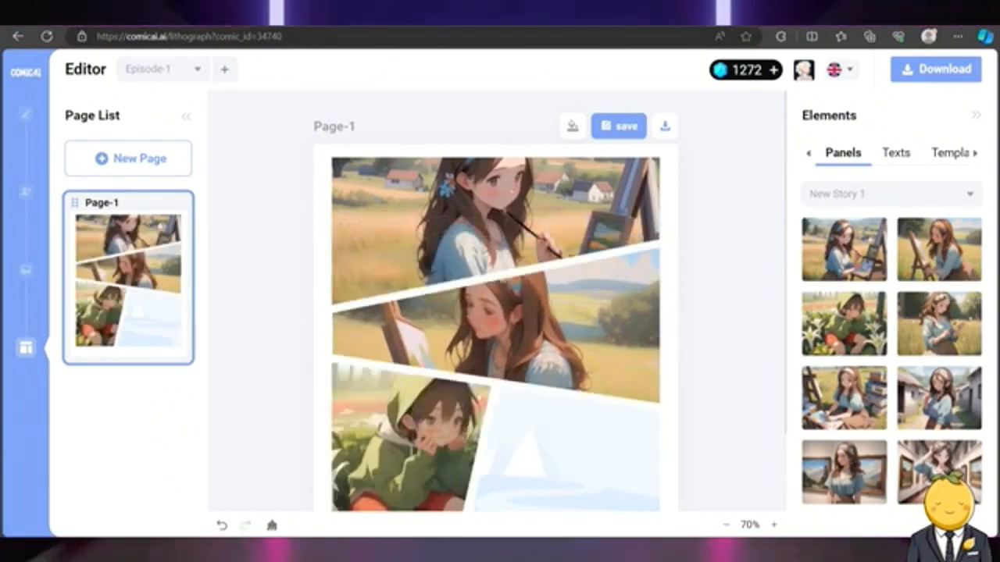
scroll(592, 196, down, 1)
drag(939, 323, 570, 421)
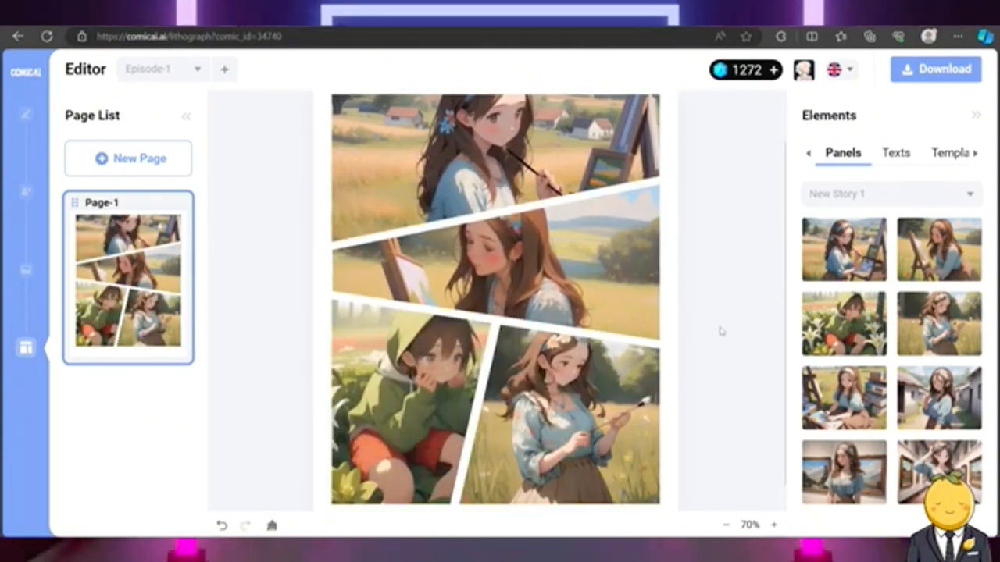
scroll(720, 331, down, 1)
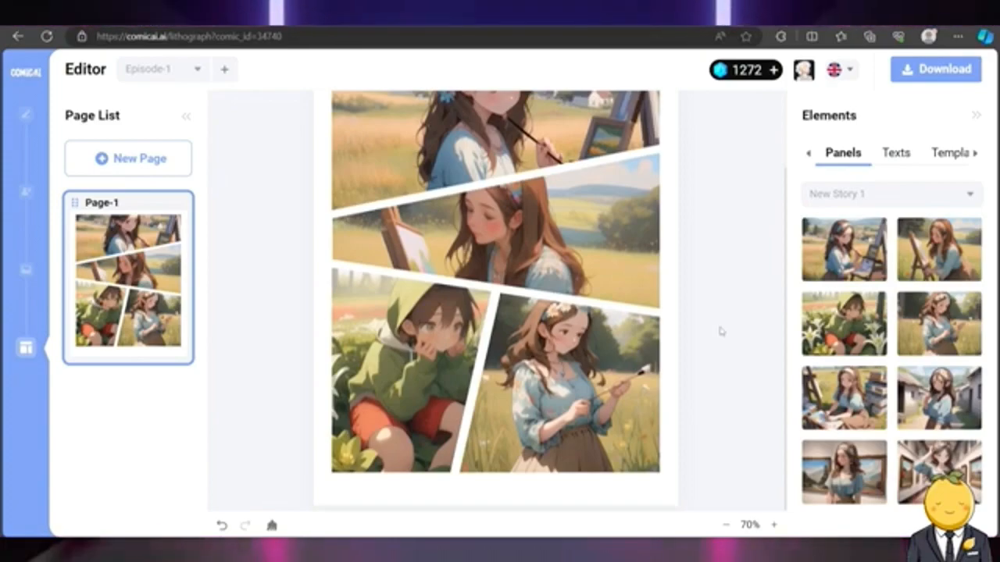
scroll(720, 331, up, 2)
Add Page-2 and apply the 4-Grid template with a wide top frame above three angled frames
click(125, 158)
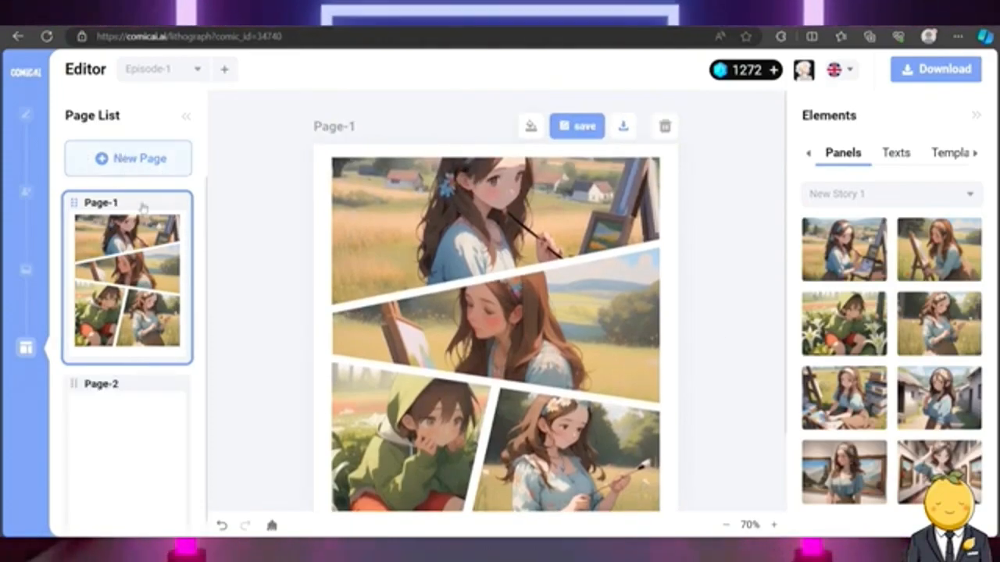
click(131, 422)
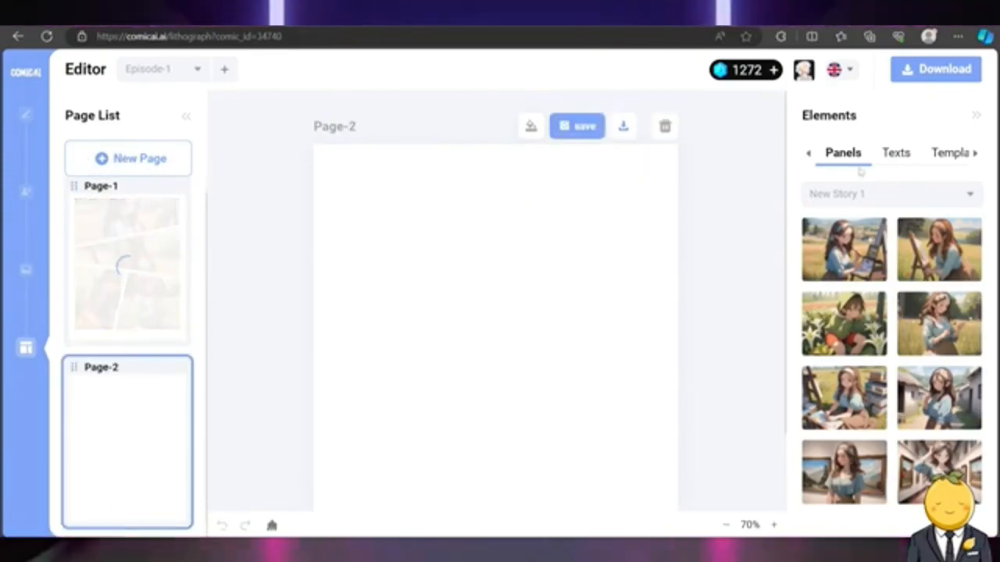
click(941, 155)
scroll(898, 271, down, 2)
scroll(898, 270, down, 1)
drag(937, 351, 442, 214)
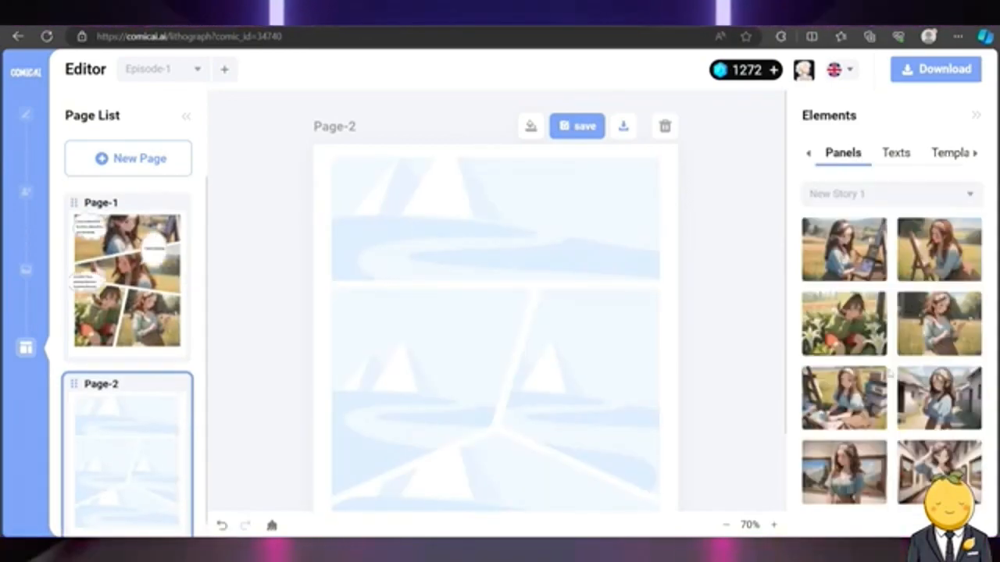
Place the fifth panel image in the top frame of Page-2 and shift it down to show Lily's face
drag(877, 391, 483, 230)
double_click(515, 219)
drag(542, 205, 542, 244)
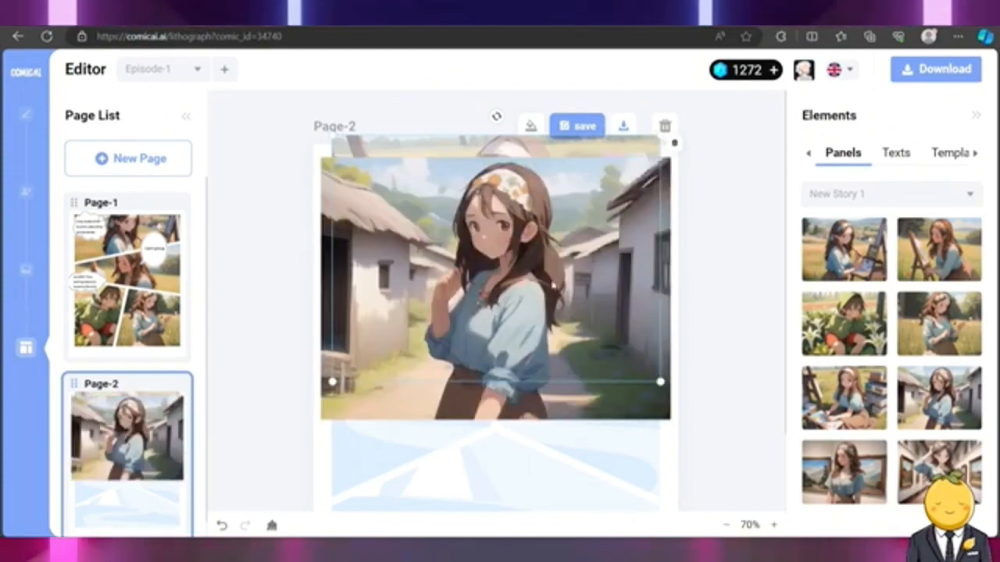
Fill the three angled lower frames of Page-2 with the sixth, seventh and eighth panel images and adjust their positions
drag(541, 287, 606, 361)
drag(540, 287, 420, 403)
double_click(502, 469)
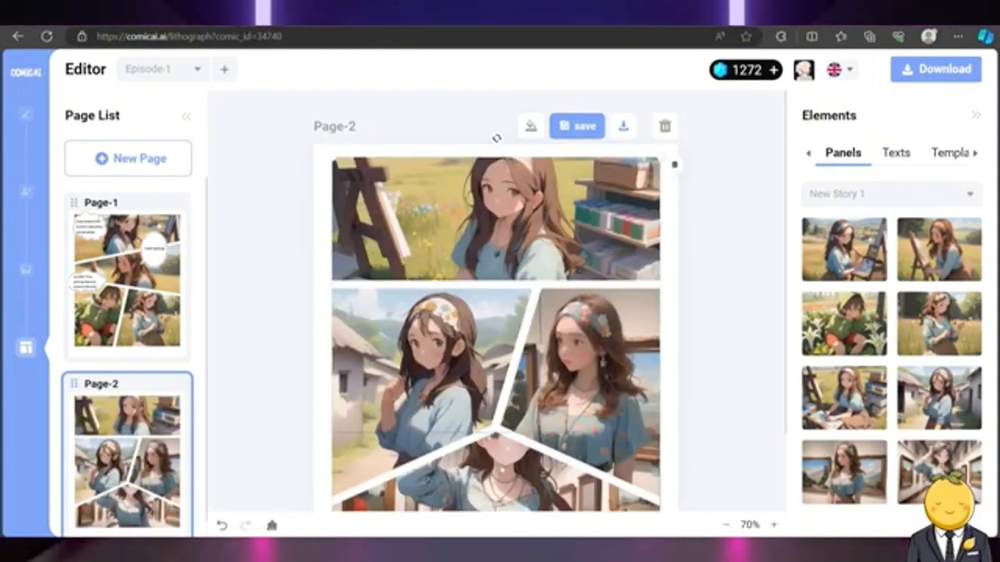
drag(491, 473, 491, 492)
click(731, 305)
scroll(731, 305, down, 2)
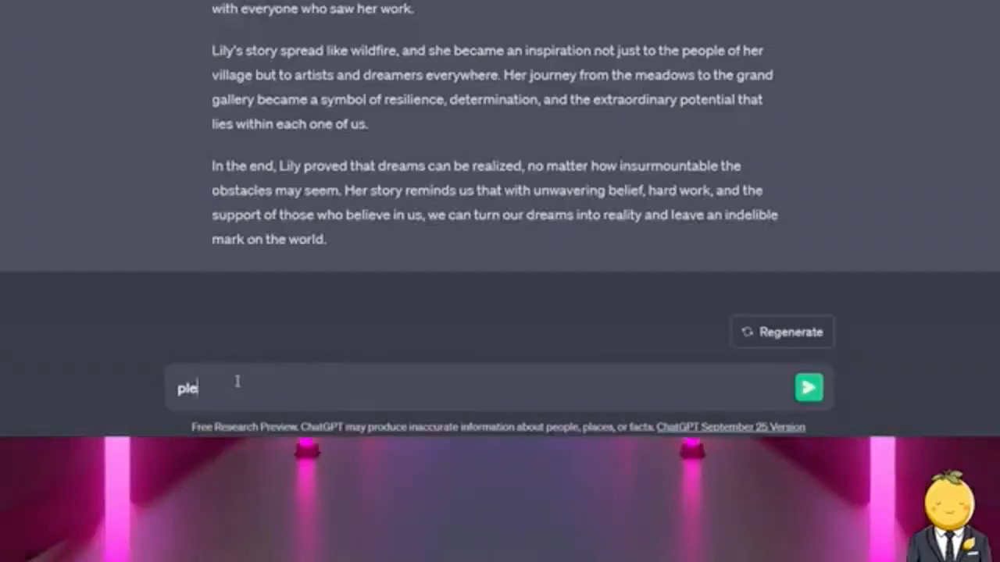
Send ChatGPT the follow-up request "please add speech (it is for my comic book strip)"
text(ase add speech (it is for my comic)
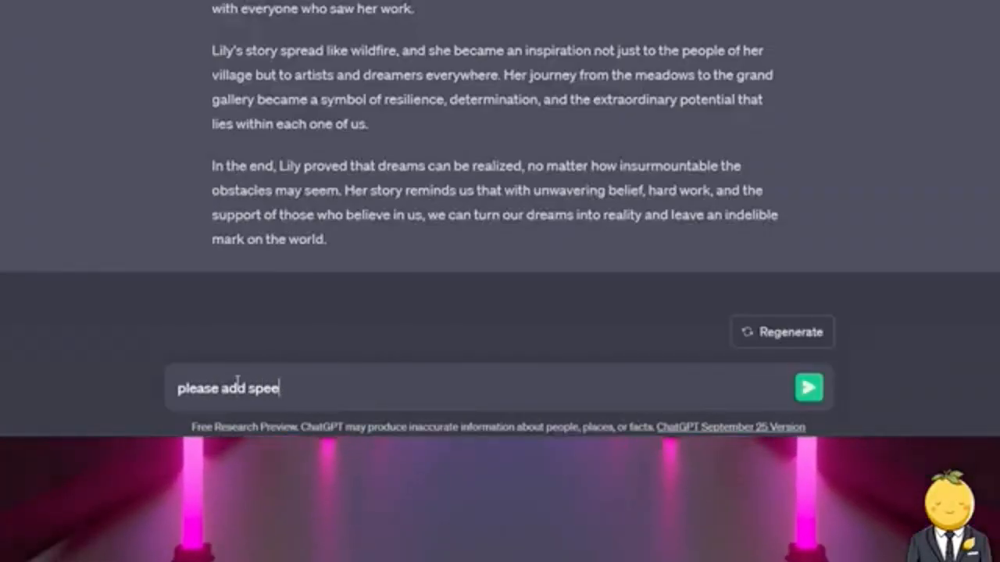
text( book strip))
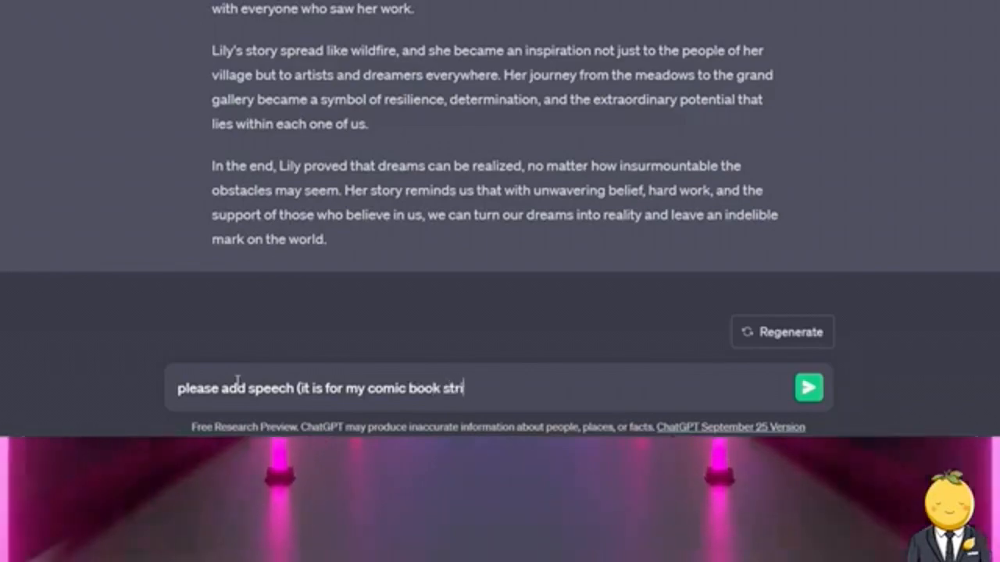
key(Return)
Copy the speech line "Every stroke of the brush is a piece of my soul on canvas." from ChatGPT's reply
scroll(217, 367, down, 5)
scroll(218, 367, up, 9)
drag(320, 190, 738, 188)
right_click(740, 185)
click(670, 205)
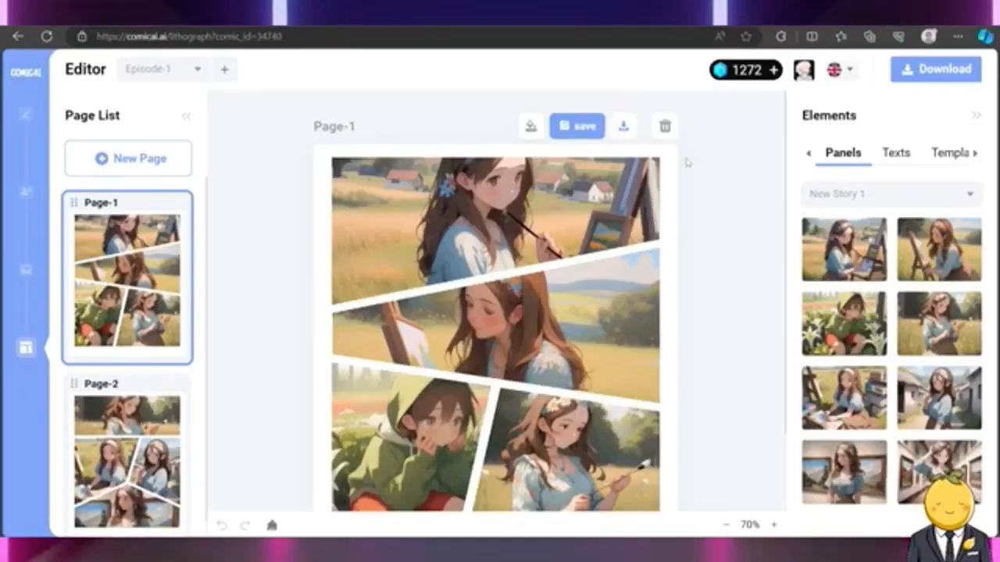
In ComicAI, add "Every stroke of the brush is a piece of my soul on canvas." as text in the upper-left corner of Page-1's first frame
click(890, 151)
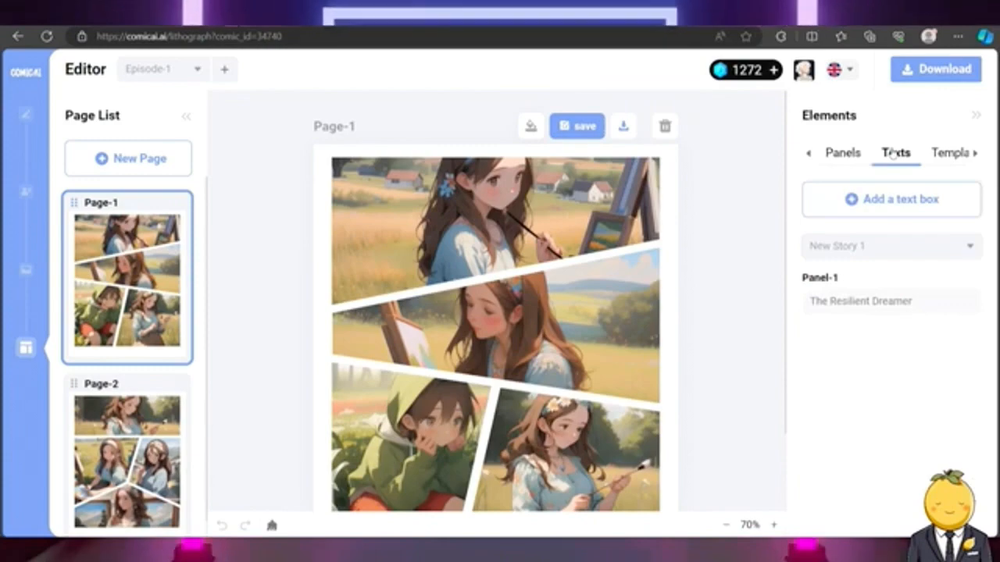
click(884, 199)
double_click(498, 181)
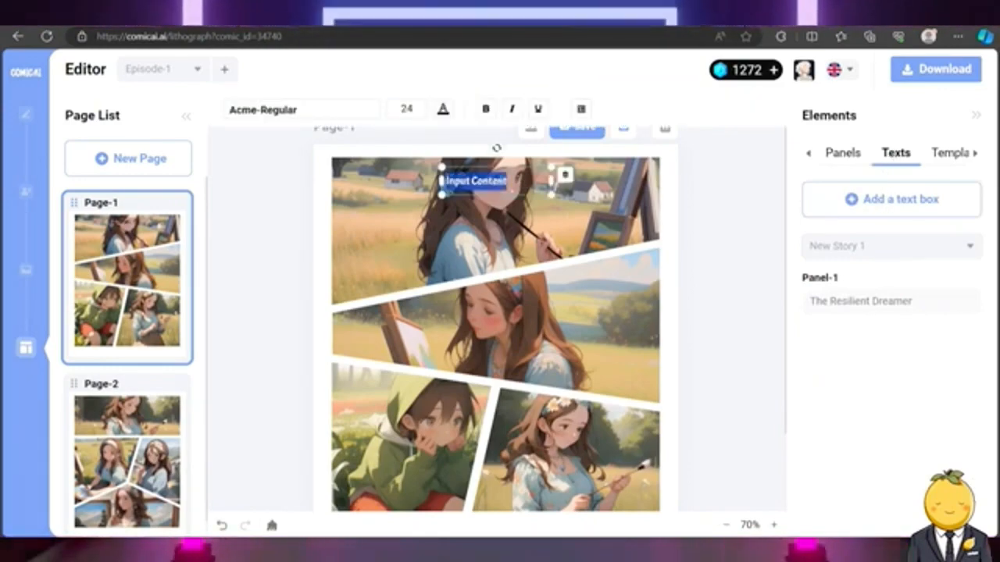
text(Every stroke of the brush is a piece of my soul on canvas.)
drag(512, 191, 406, 186)
click(734, 181)
Try a wide oval speech bubble behind the quote in the first frame of Page-1
click(942, 154)
click(974, 153)
click(936, 153)
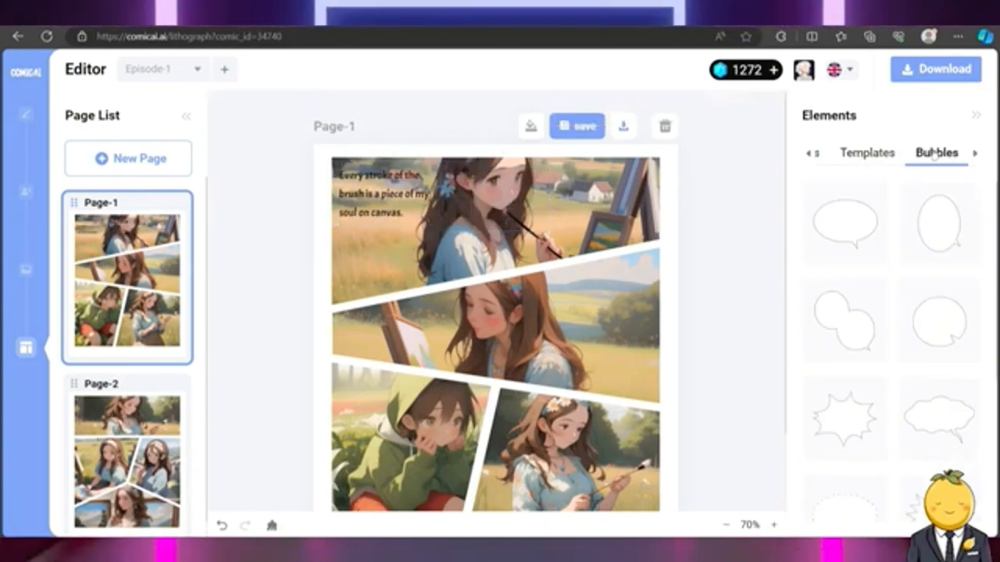
click(848, 231)
drag(513, 218, 403, 219)
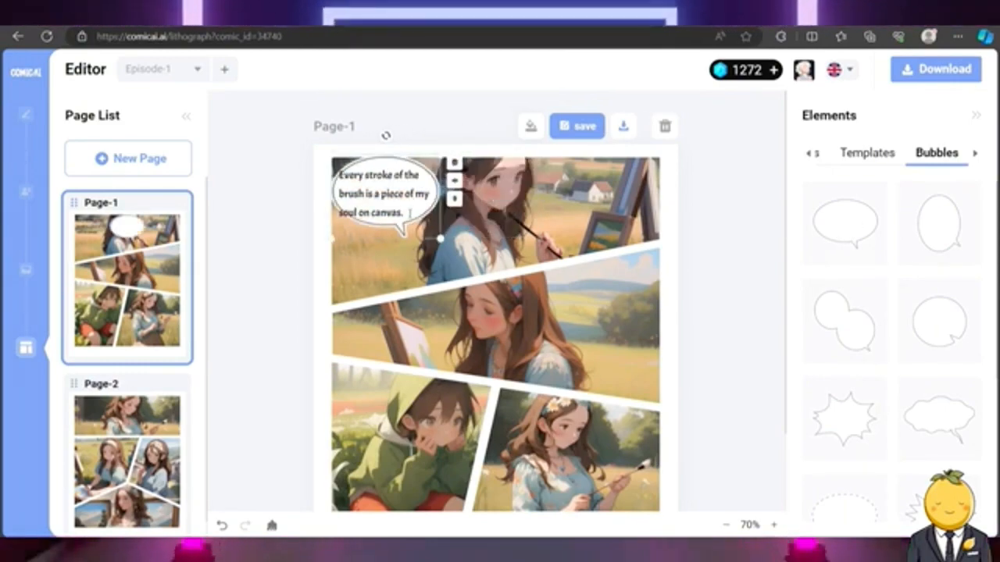
drag(388, 139, 357, 144)
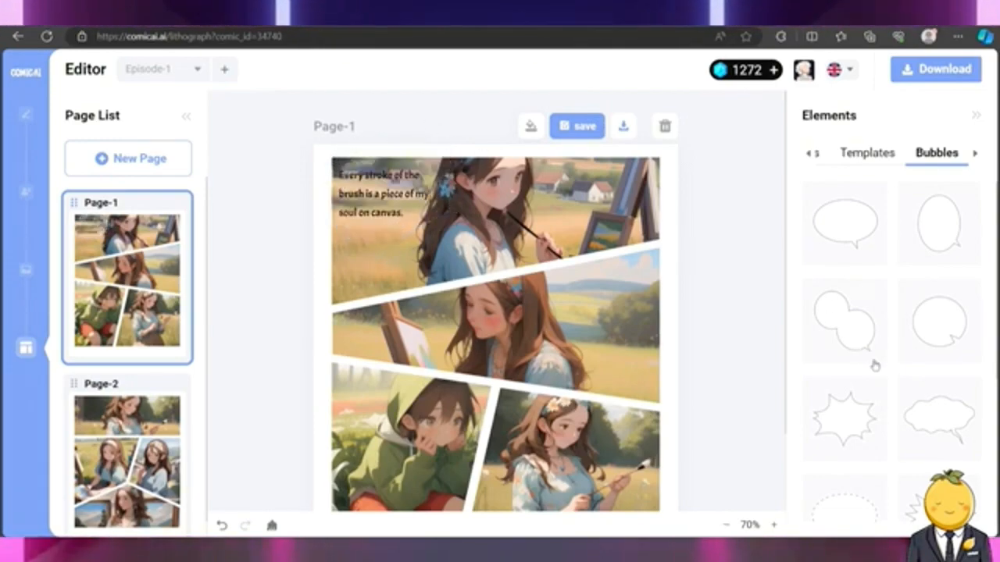
Place a cloud-shaped thought bubble behind the quote in Page-1's first frame and flip it vertically
scroll(928, 388, down, 5)
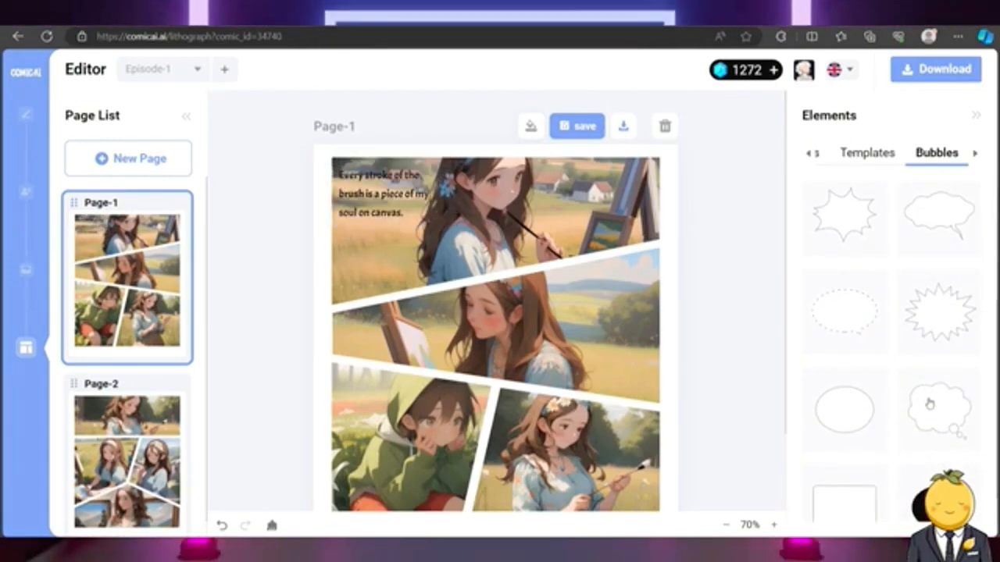
click(930, 403)
drag(500, 207, 375, 196)
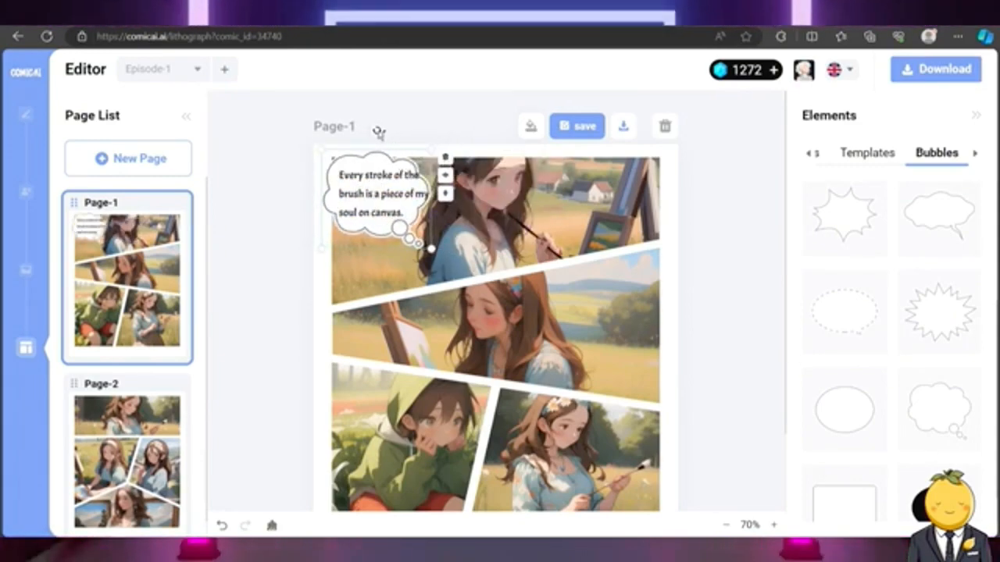
click(445, 194)
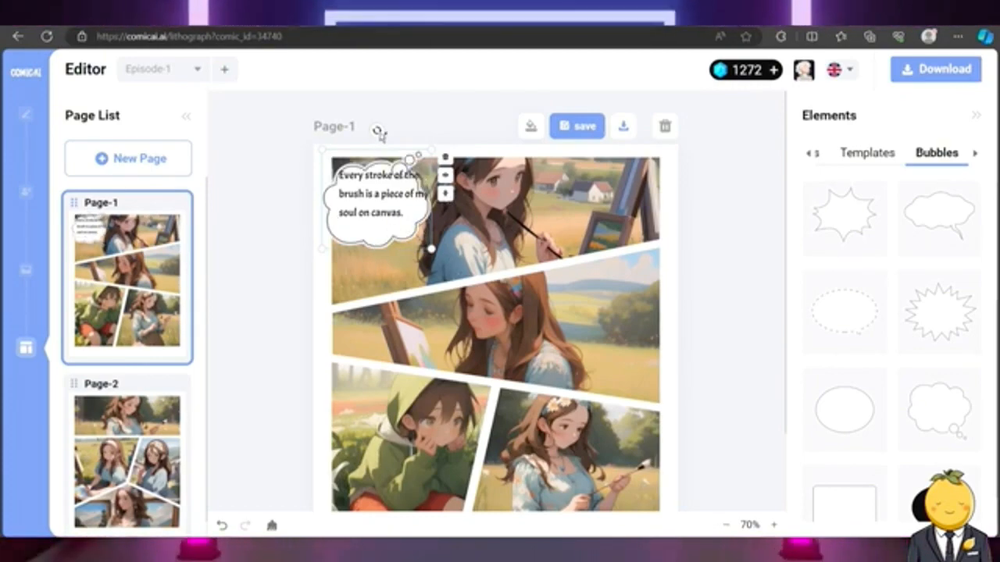
Rotate the thought bubble slightly clockwise and shrink the quote so that it fits inside
drag(378, 132, 399, 133)
drag(379, 230, 383, 220)
click(378, 195)
drag(434, 225, 427, 220)
click(296, 240)
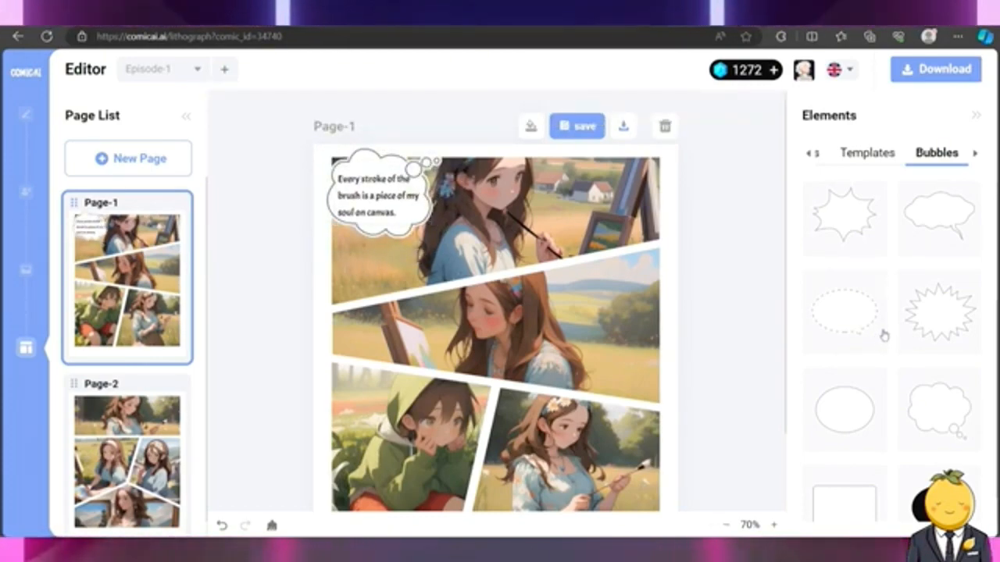
Add a tall oval speech bubble for Lily at the second frame of Page-1 with the text "I won't give up."
scroll(901, 332, down, 1)
scroll(902, 331, up, 4)
click(943, 246)
drag(521, 256, 566, 312)
double_click(566, 312)
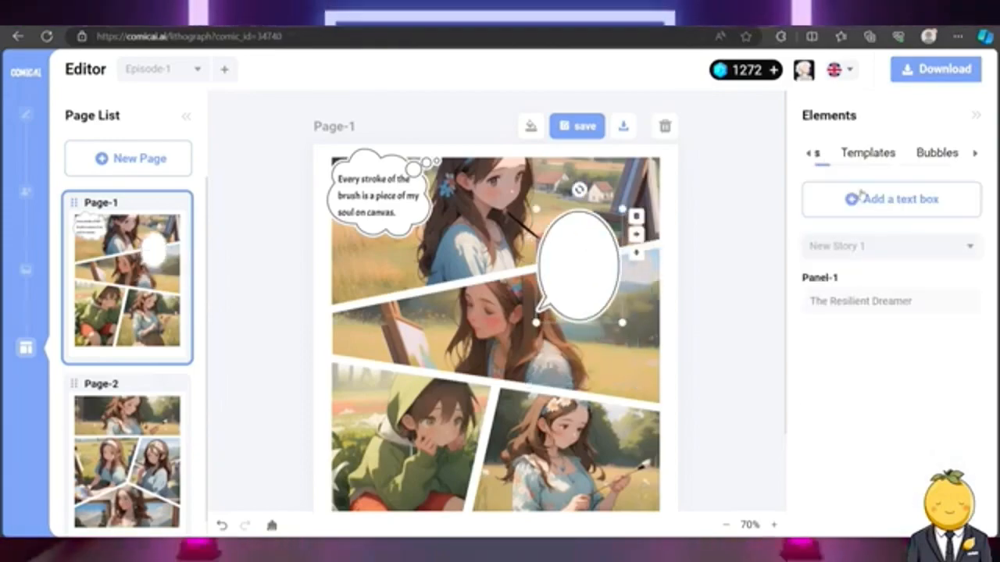
text(I won't give up.)
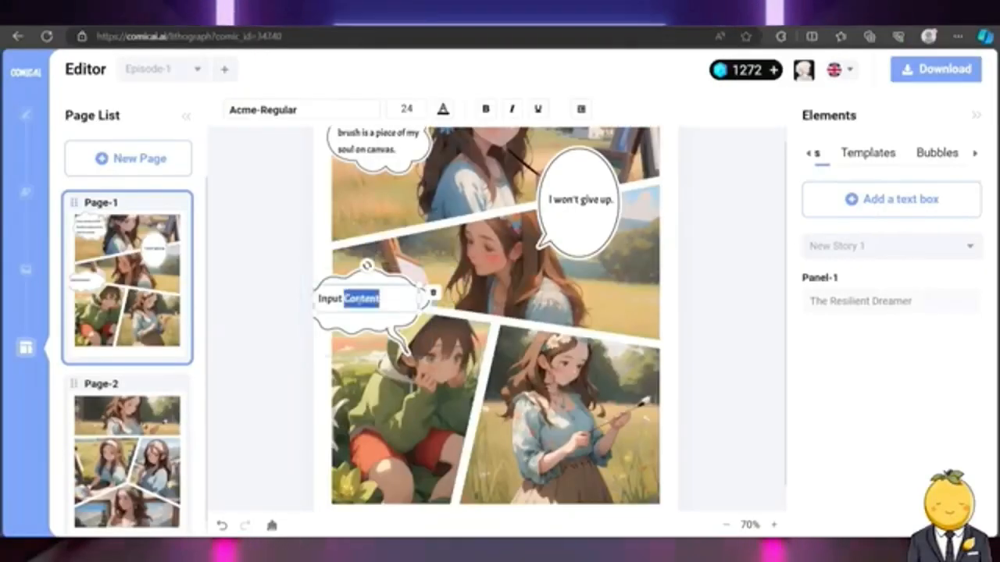
Write "Incredible! These paintings deserve to be seen by the world." in the cloud bubble above the green-hooded character on Page-1
key(ctrl+a)
text(Incredible! These paintings deserve to be seen by the world.)
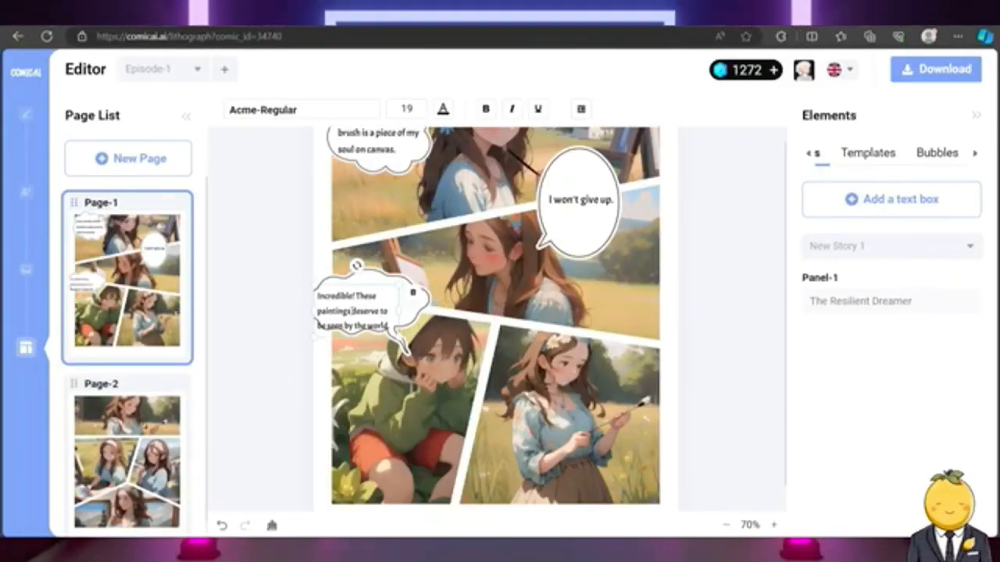
click(275, 343)
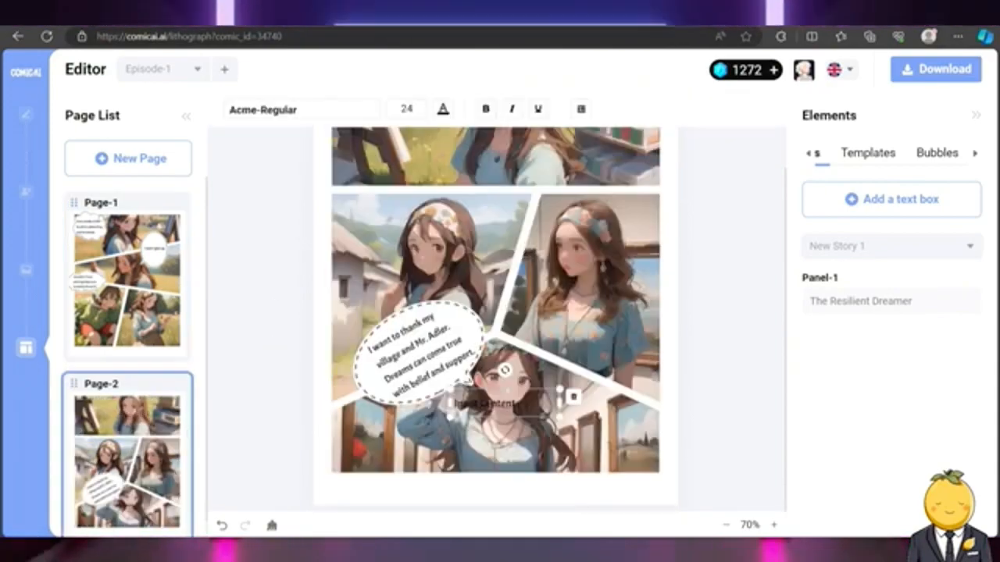
Write the caption "Her story inspired many and left a mark on the world." beneath Page-2's frames and set its font to Fresca-Regular
key(ctrl+a)
key(ctrl+v)
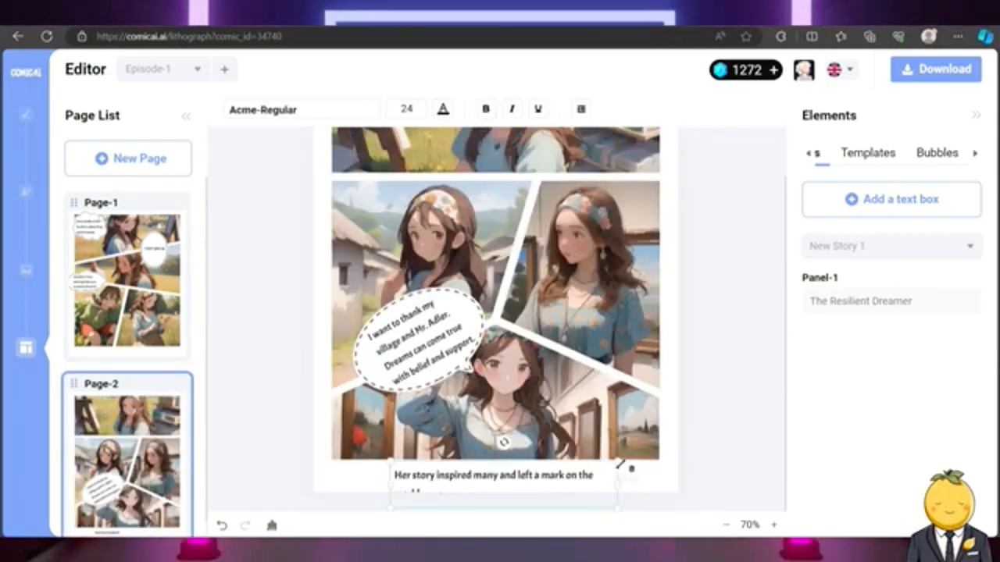
click(281, 113)
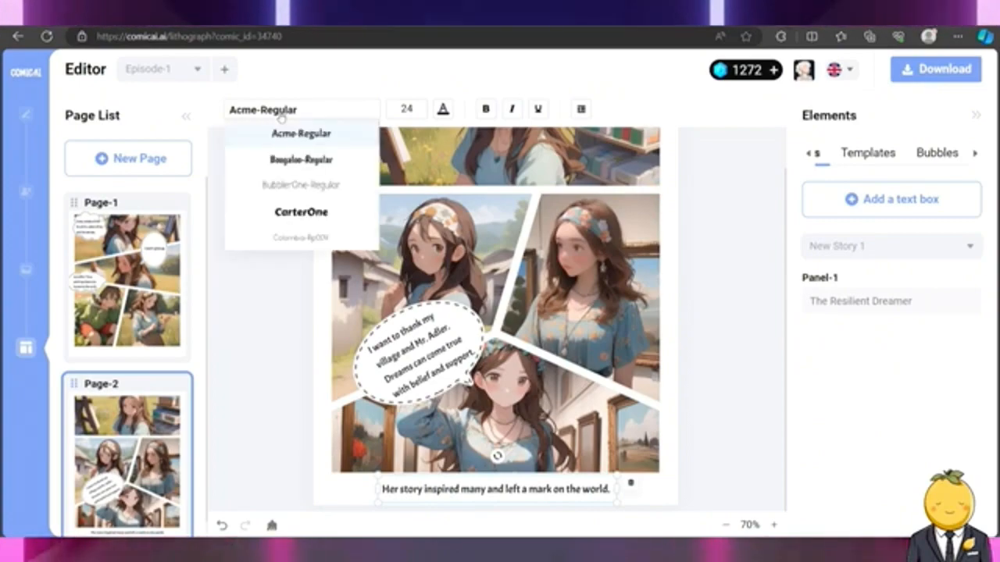
click(314, 185)
click(315, 115)
scroll(304, 172, down, 4)
click(301, 148)
click(302, 113)
click(301, 160)
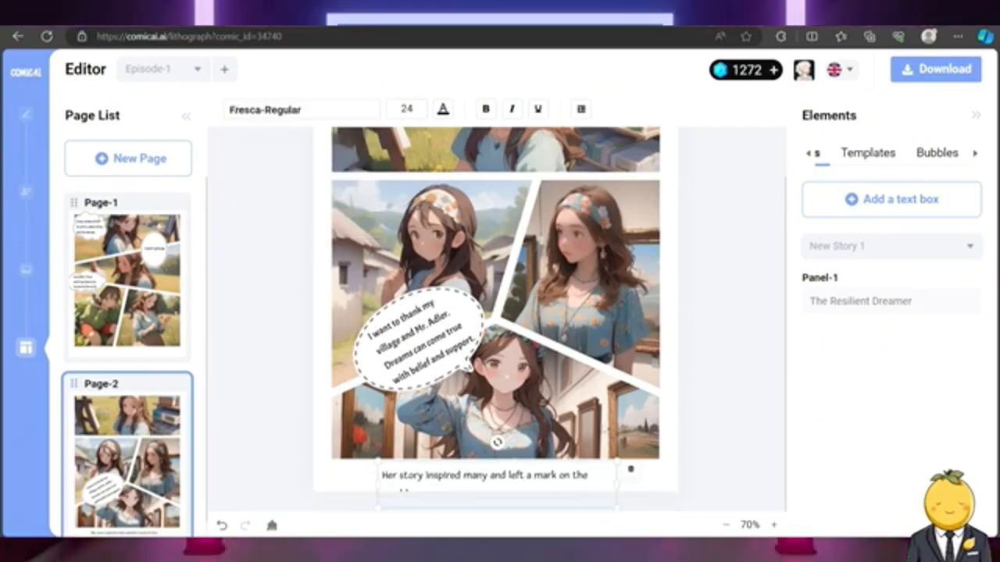
click(703, 351)
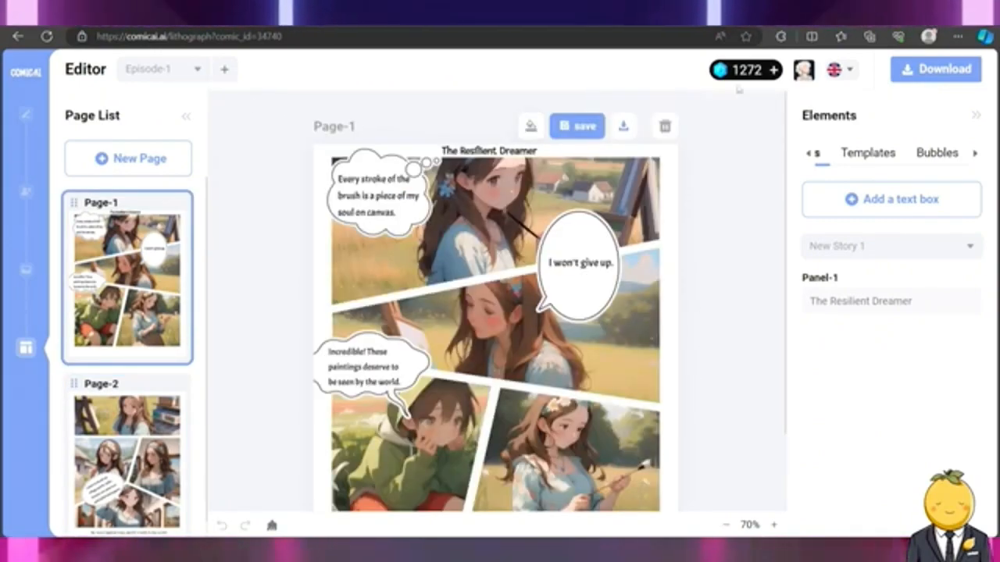
Download the finished comic, look through the exported image from beginning to end and close it
click(924, 69)
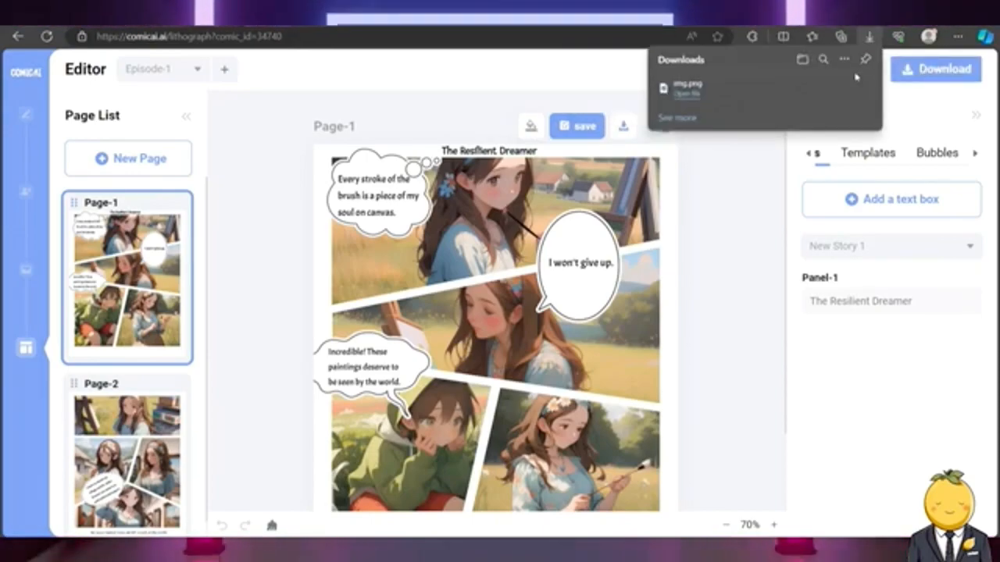
click(723, 90)
double_click(521, 192)
drag(530, 173, 506, 225)
drag(535, 377, 524, 110)
drag(546, 327, 544, 260)
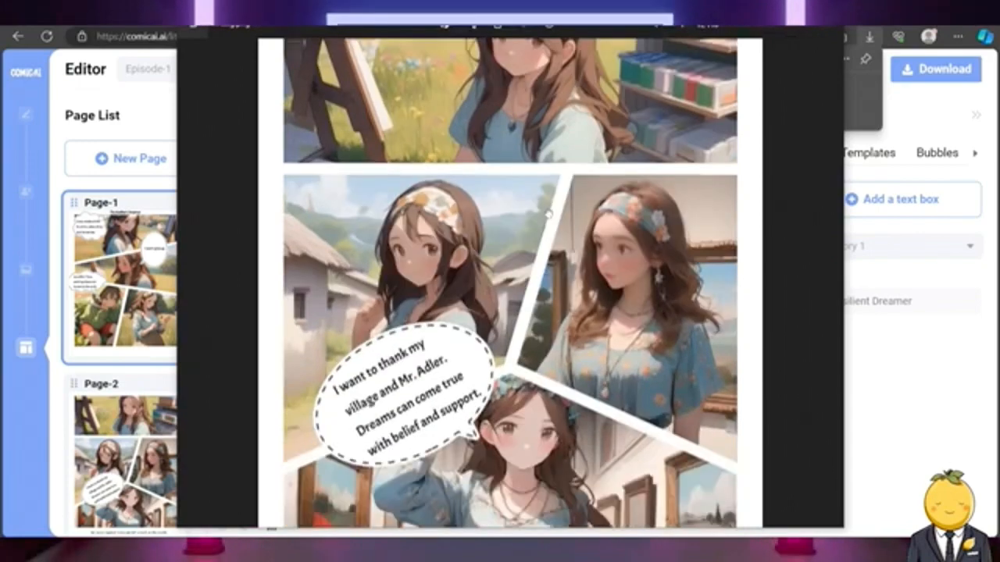
click(831, 11)
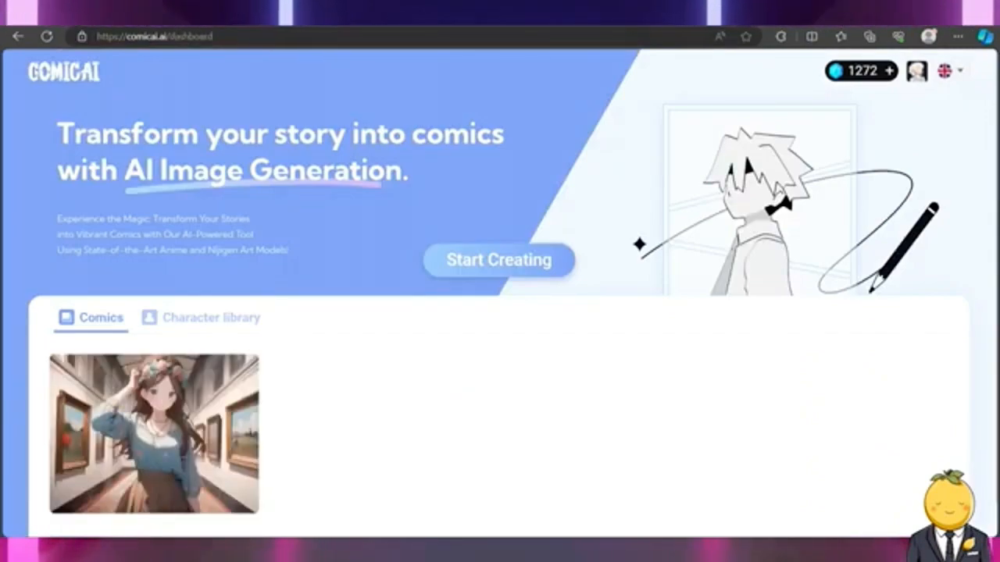
Start a new comic and generate an AI story from the prompt "2 friends on an adventure on a cruise ship"
scroll(490, 223, down, 1)
click(490, 225)
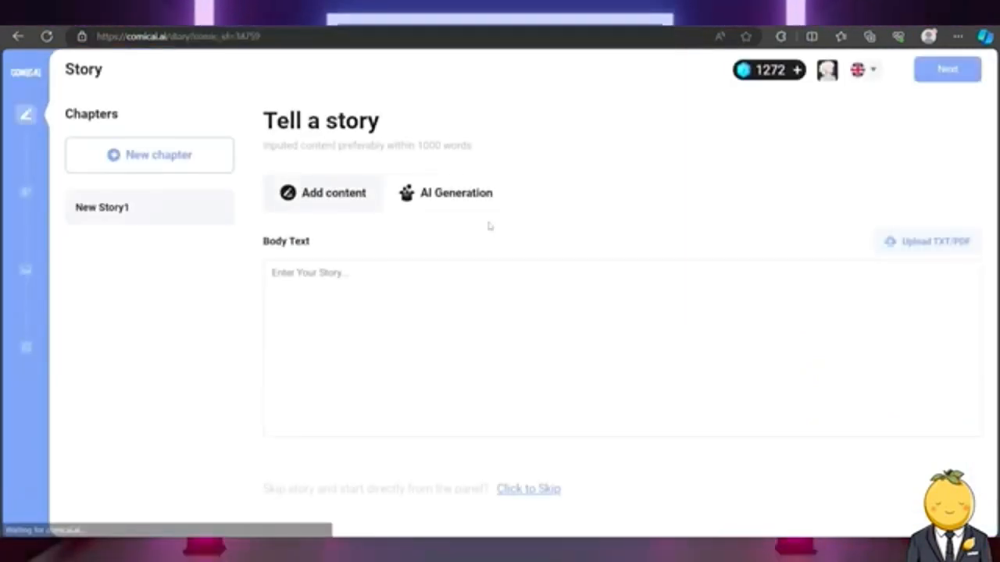
click(463, 194)
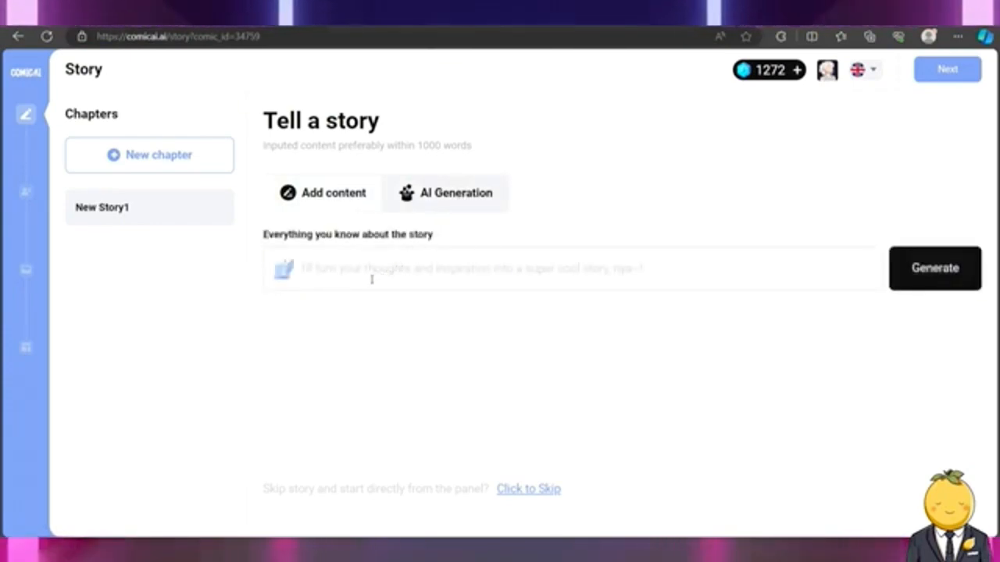
click(372, 273)
text(2 friends on an adventure on a cruise ship)
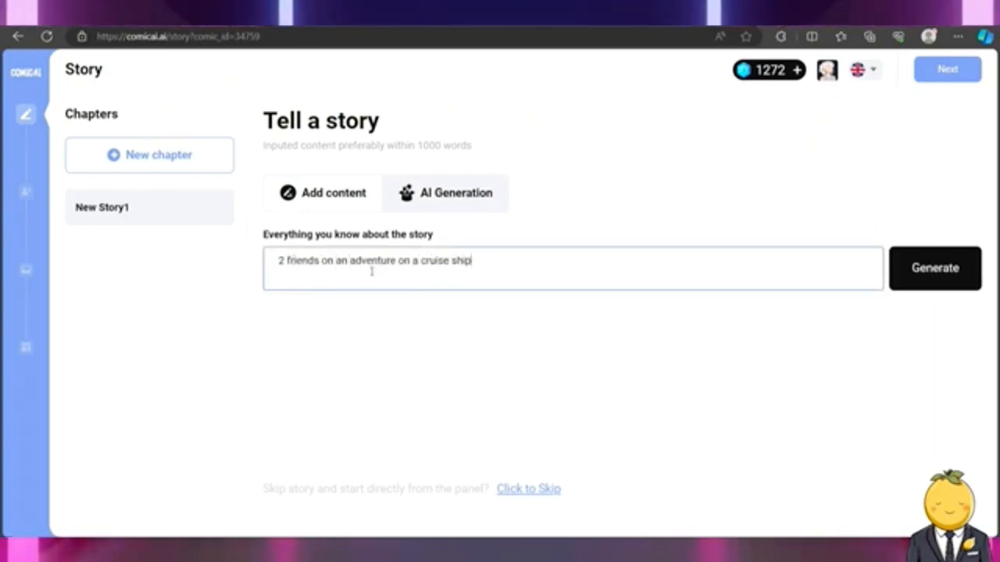
click(945, 266)
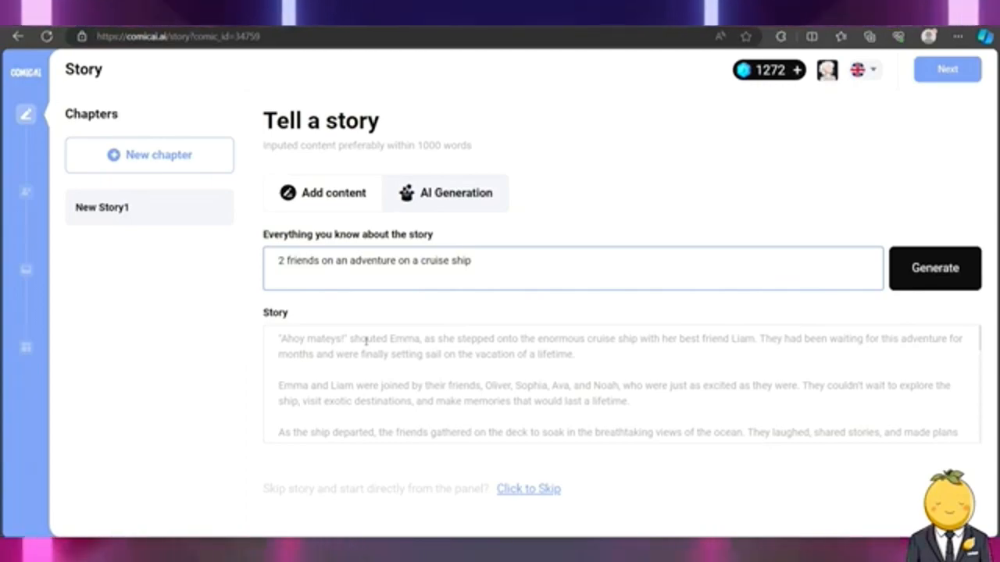
Look through the generated cruise ship story and proceed to Character Design
scroll(424, 381, down, 7)
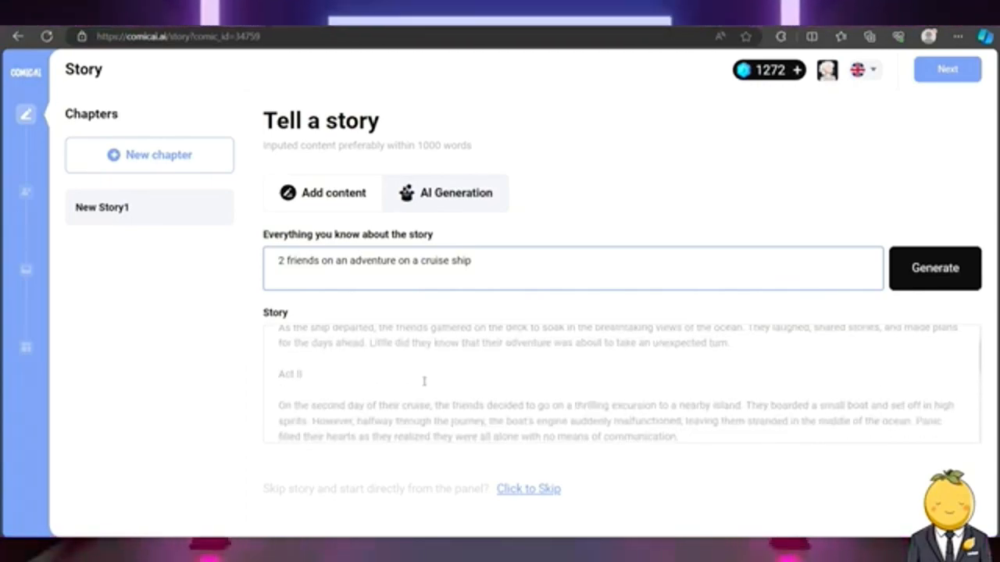
scroll(424, 381, up, 7)
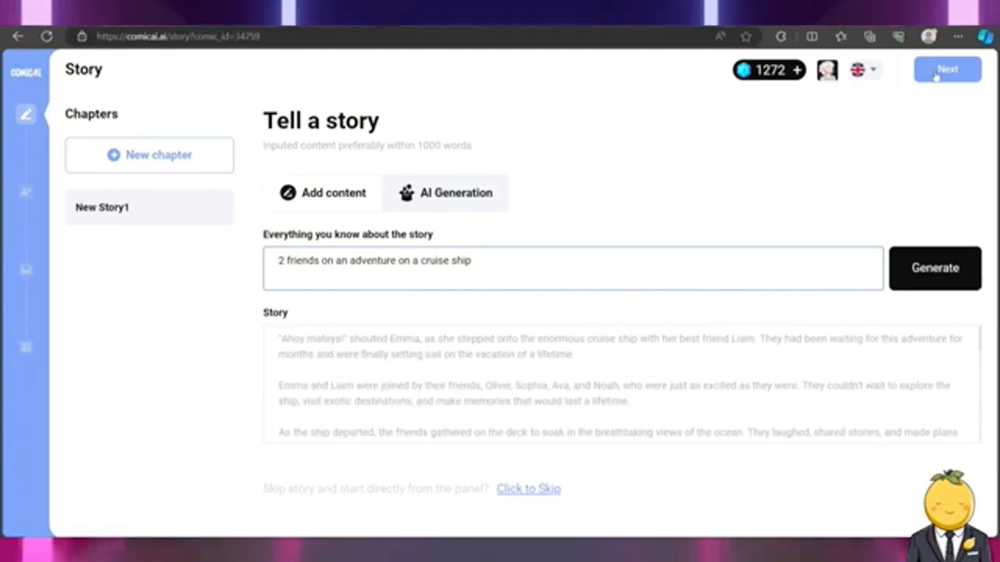
click(936, 71)
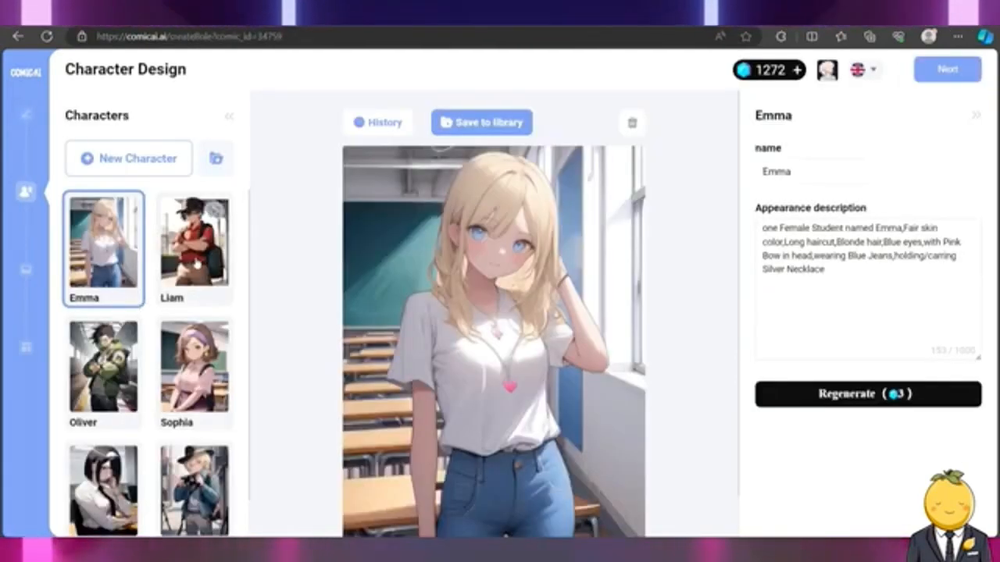
Look through the generated characters and regenerate Oliver's image with his existing appearance description
click(195, 261)
click(123, 337)
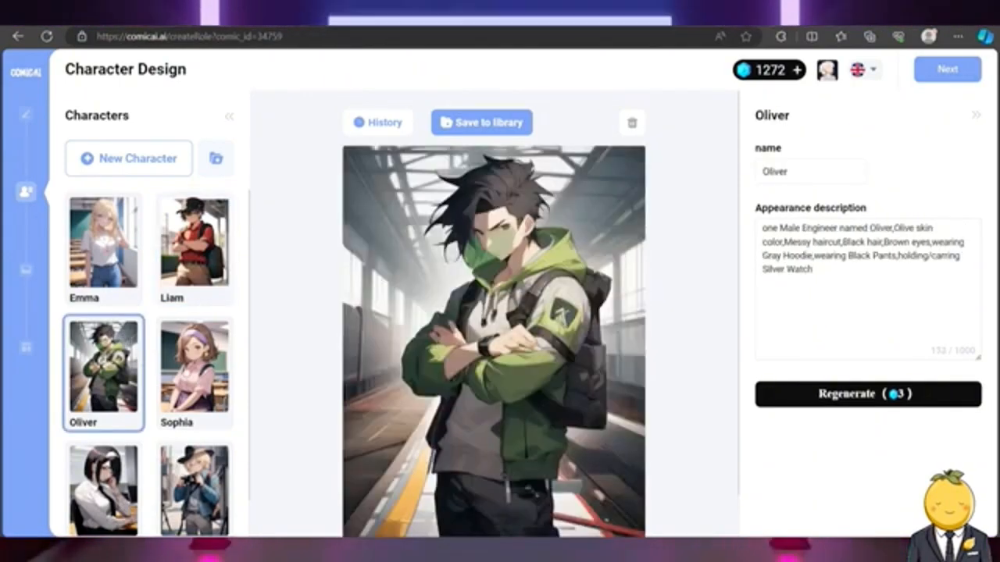
click(214, 338)
scroll(156, 344, down, 1)
click(121, 422)
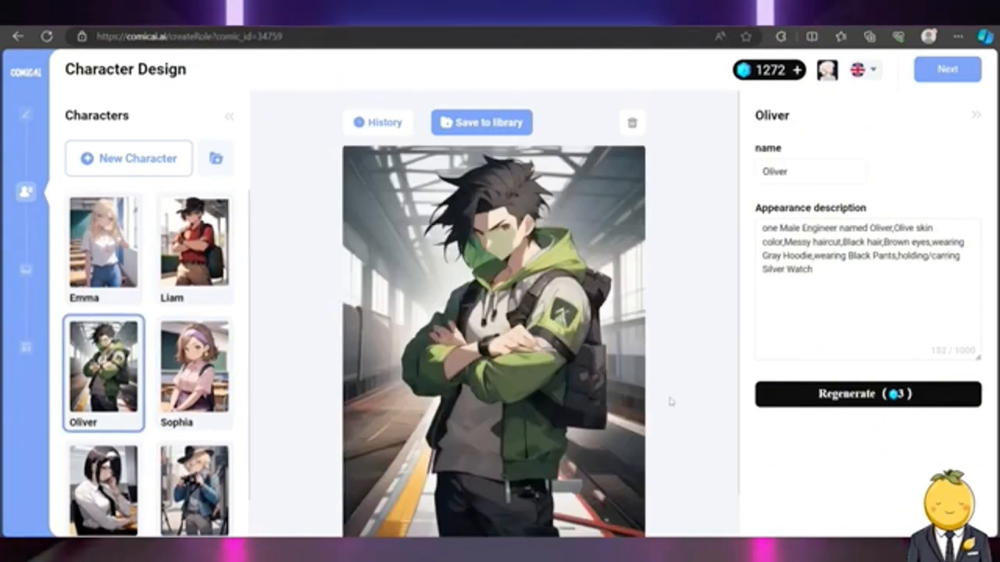
click(818, 394)
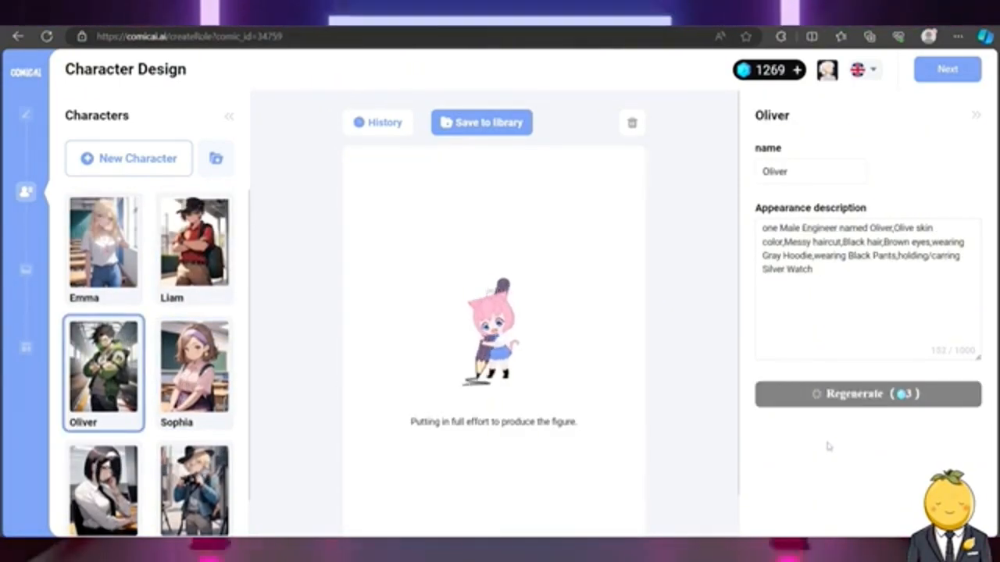
Regenerate Oliver's character image and proceed to the Panel stage
click(825, 395)
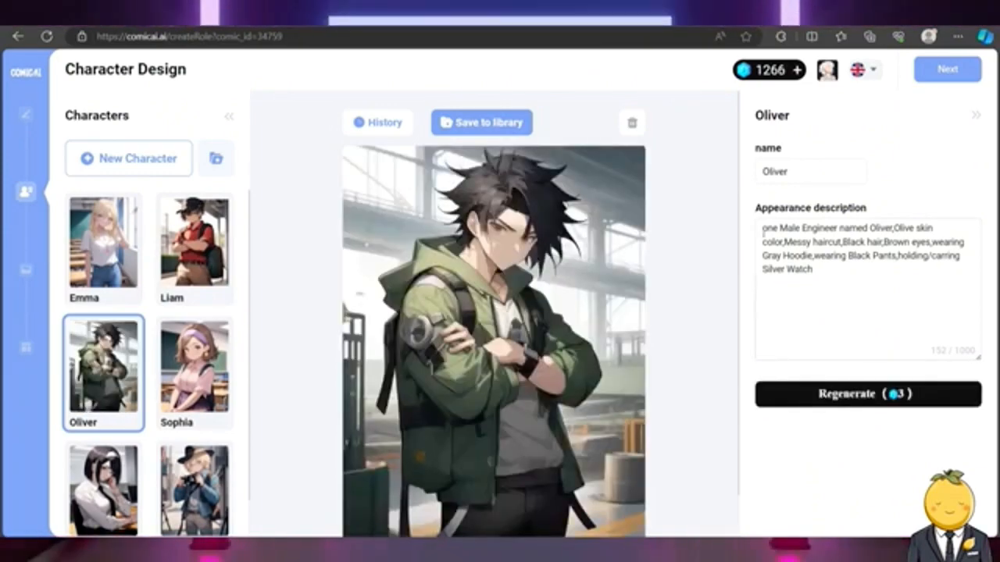
click(947, 70)
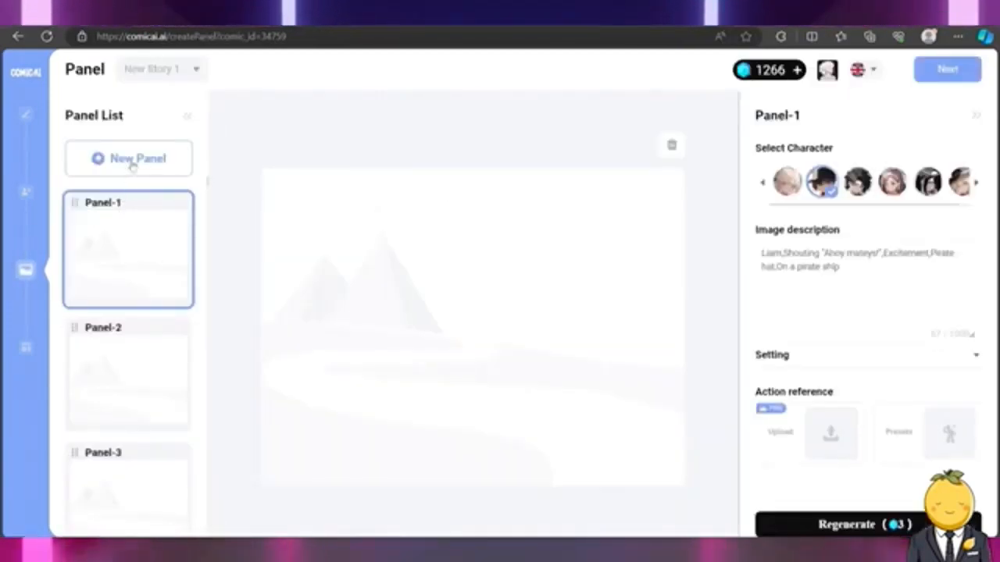
Look through the image descriptions and assigned characters of the first story panels
click(132, 391)
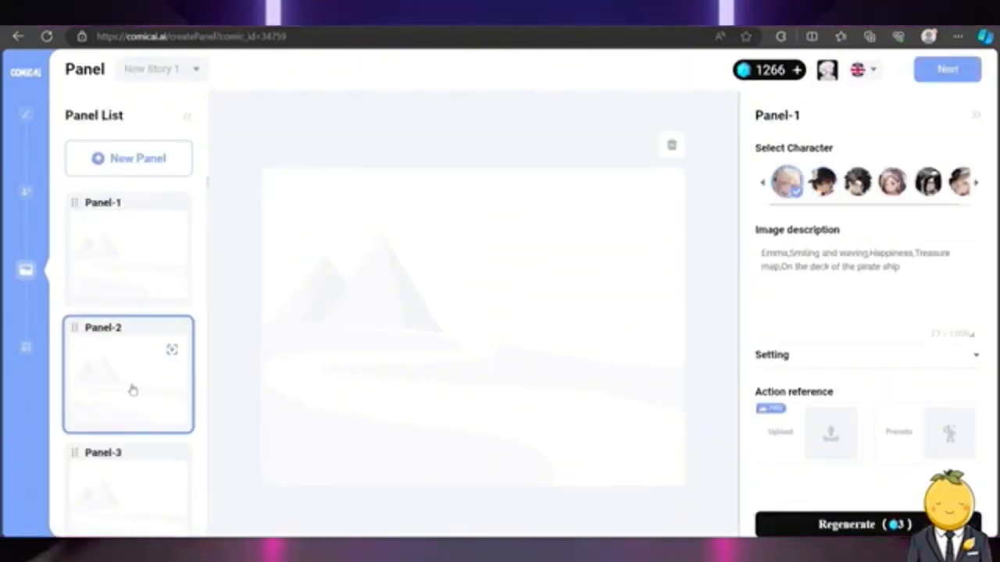
click(135, 492)
scroll(123, 418, down, 3)
click(123, 406)
scroll(122, 390, up, 3)
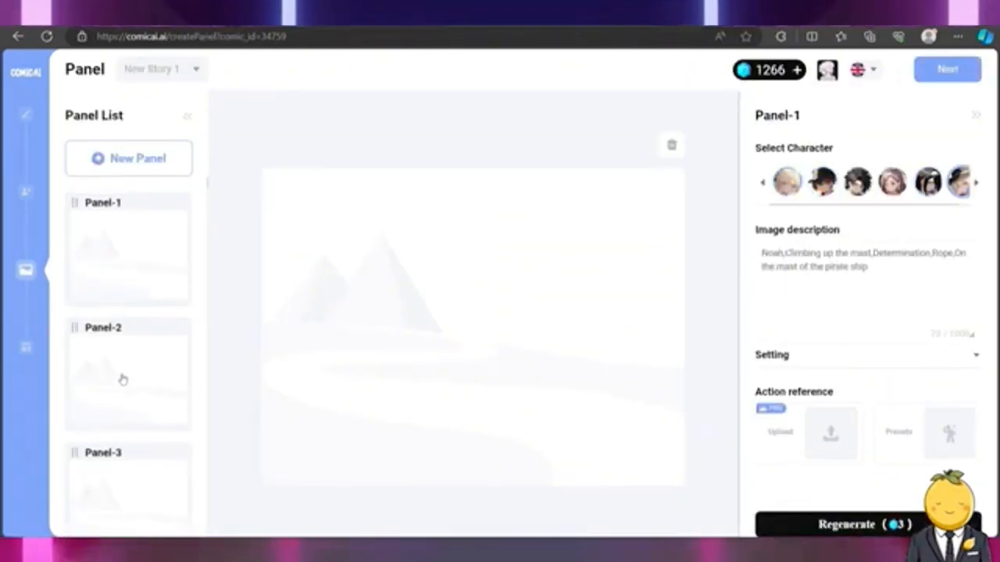
Generate the image for Panel-1 from its description of Liam shouting "Ahoy mateys!" on a pirate ship
click(129, 277)
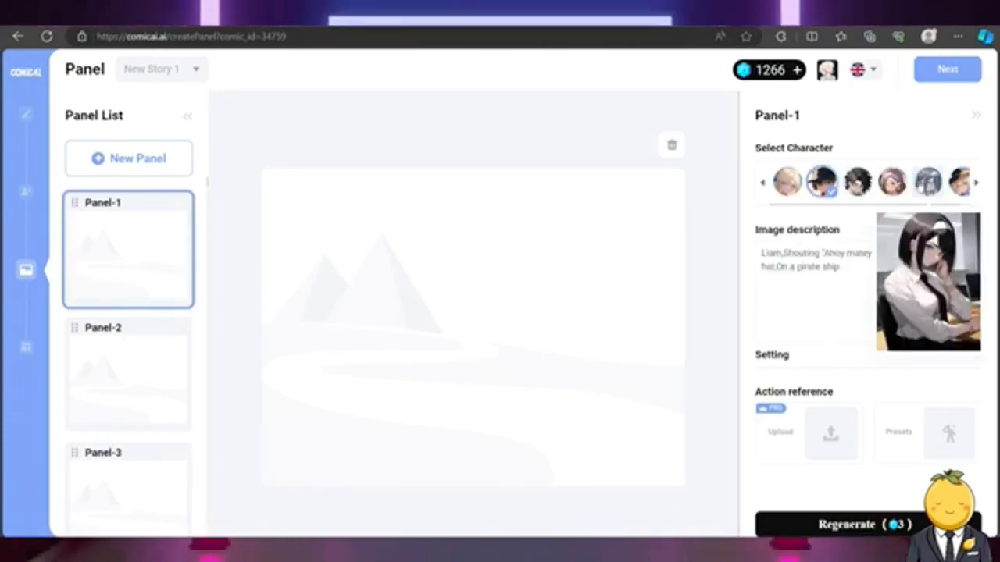
click(869, 527)
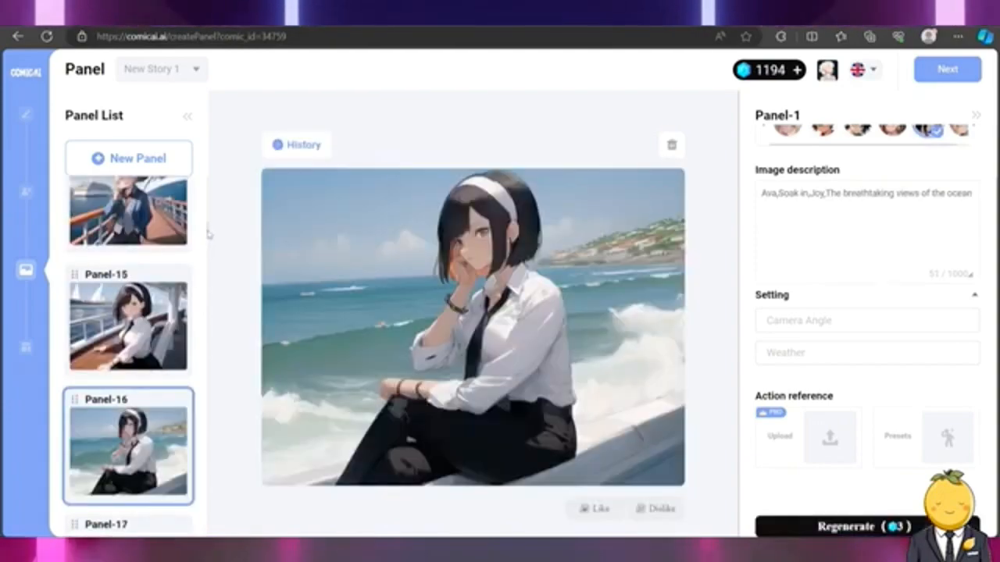
Examine the last panels of the list, from Panel-107 back to Panel-100, and return to the illustrated panels
drag(207, 236, 207, 542)
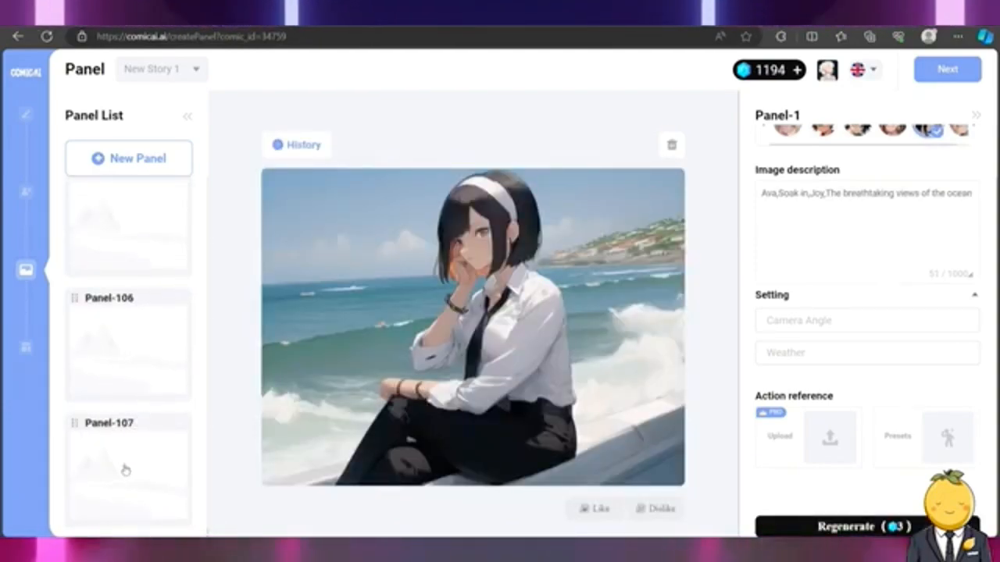
click(125, 469)
click(120, 368)
scroll(122, 361, up, 1)
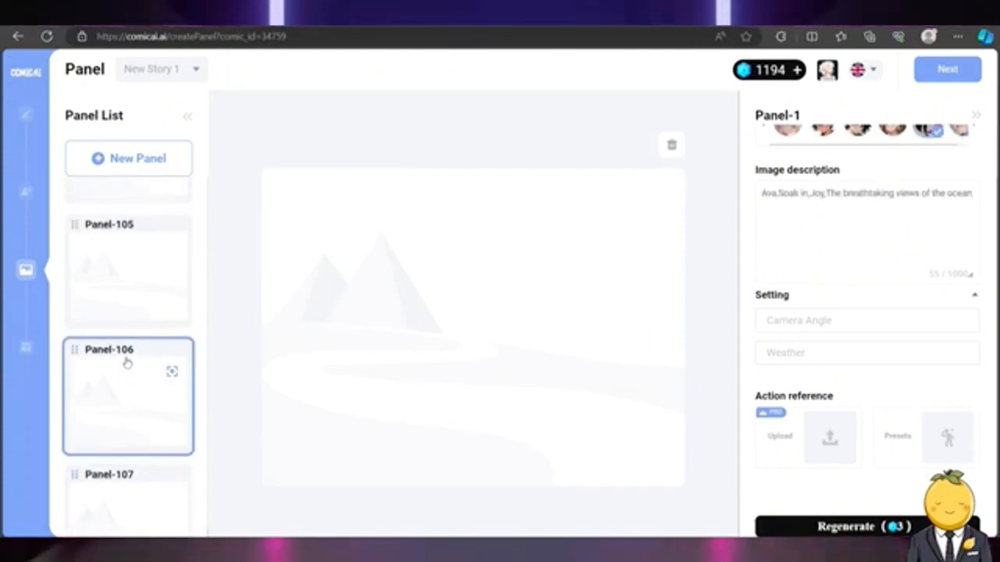
click(141, 294)
scroll(142, 304, up, 1)
click(143, 285)
scroll(137, 257, up, 1)
click(129, 220)
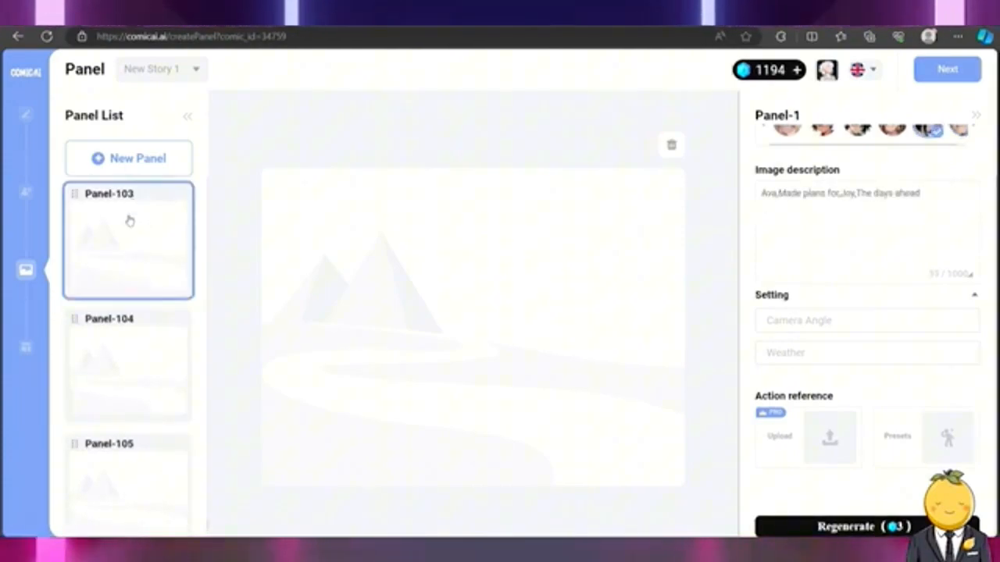
scroll(136, 274, up, 1)
click(135, 274)
scroll(136, 272, up, 2)
click(136, 321)
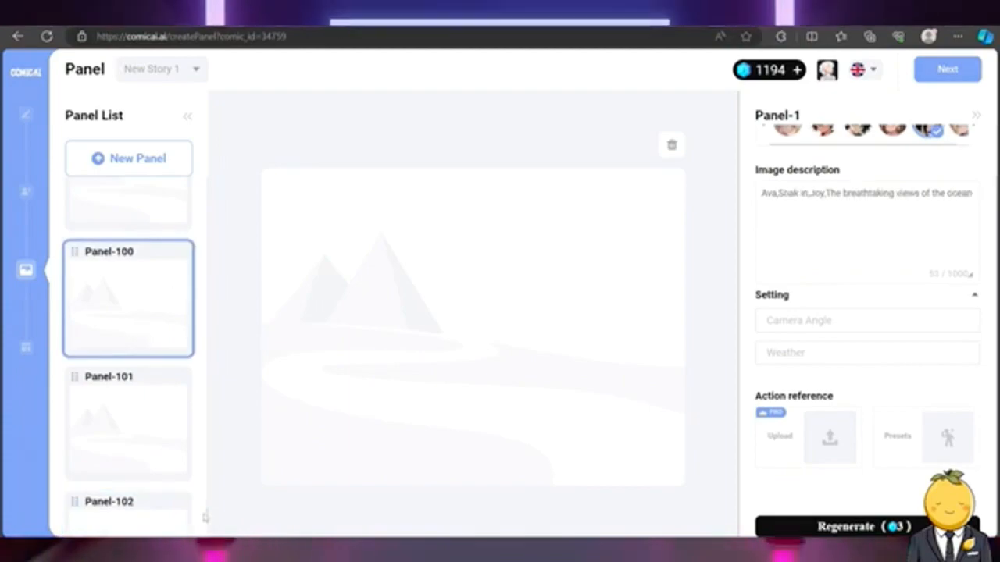
drag(208, 515, 202, 222)
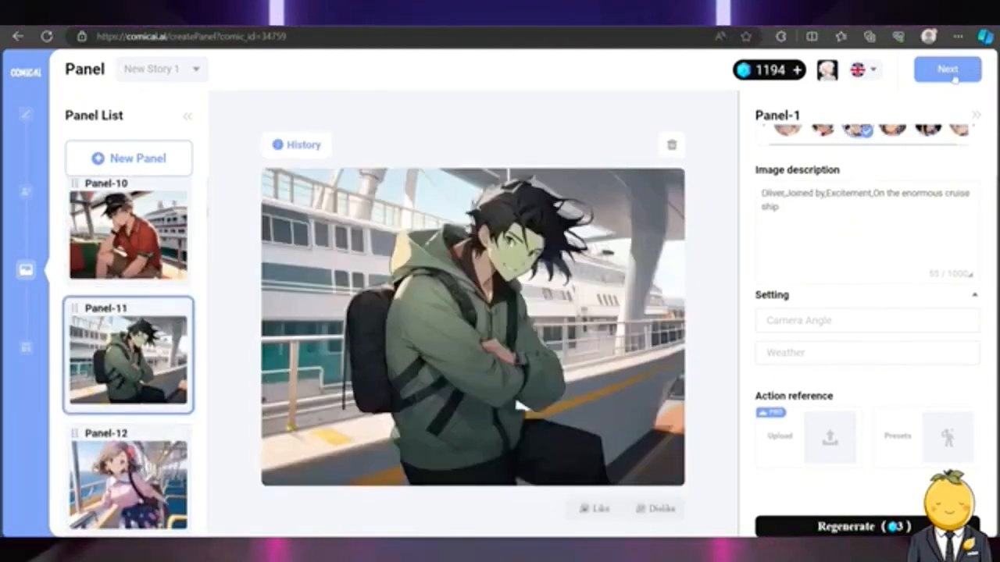
Proceed to the comic Editor and choose a page layout template for Page-1
click(948, 69)
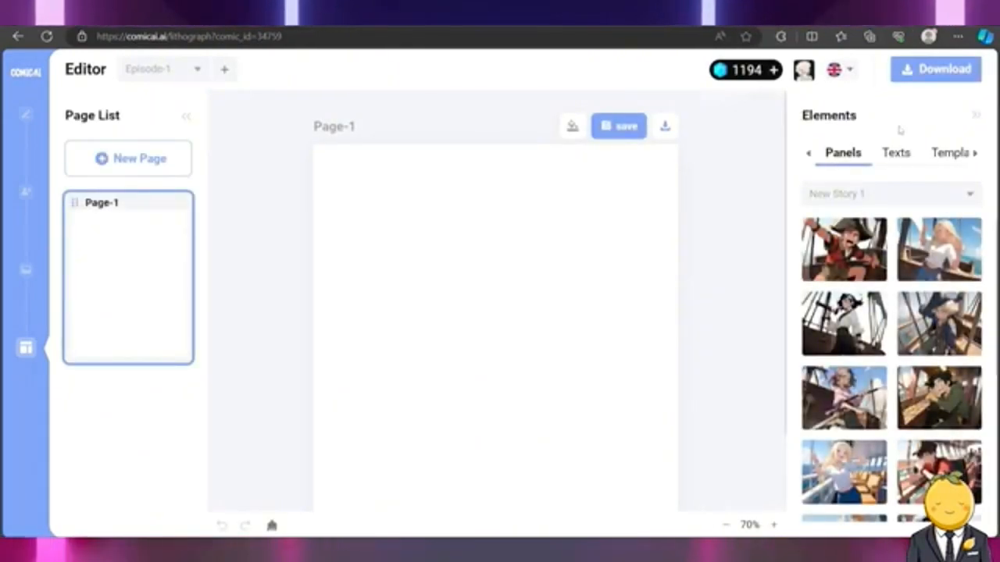
click(947, 154)
scroll(931, 427, down, 3)
click(850, 344)
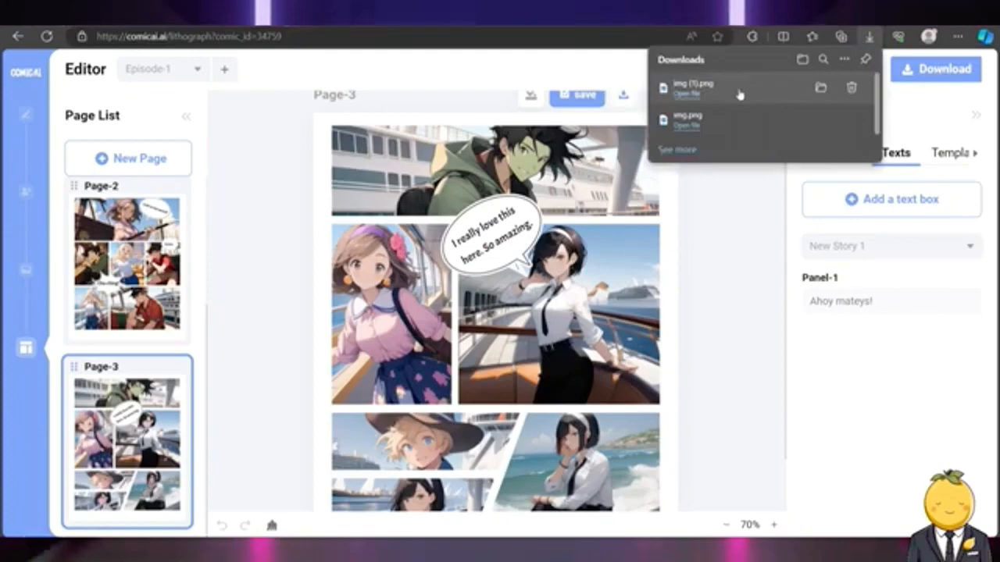
Open the downloaded comic image img (1).png and look through its pages and speech bubbles up close
click(738, 92)
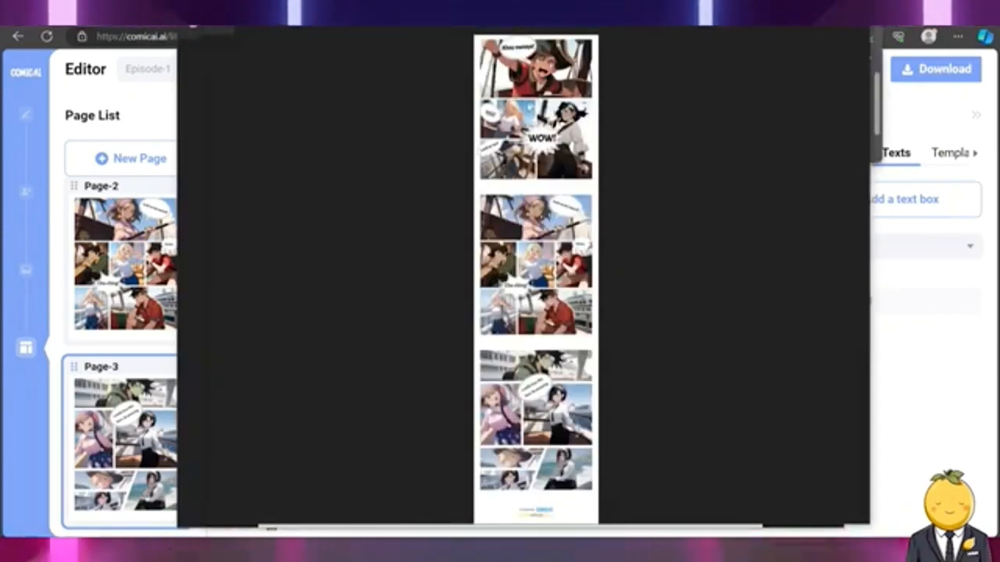
scroll(531, 107, up, 8)
scroll(598, 301, up, 4)
scroll(599, 302, down, 3)
scroll(598, 301, down, 2)
scroll(598, 301, up, 2)
scroll(598, 302, down, 3)
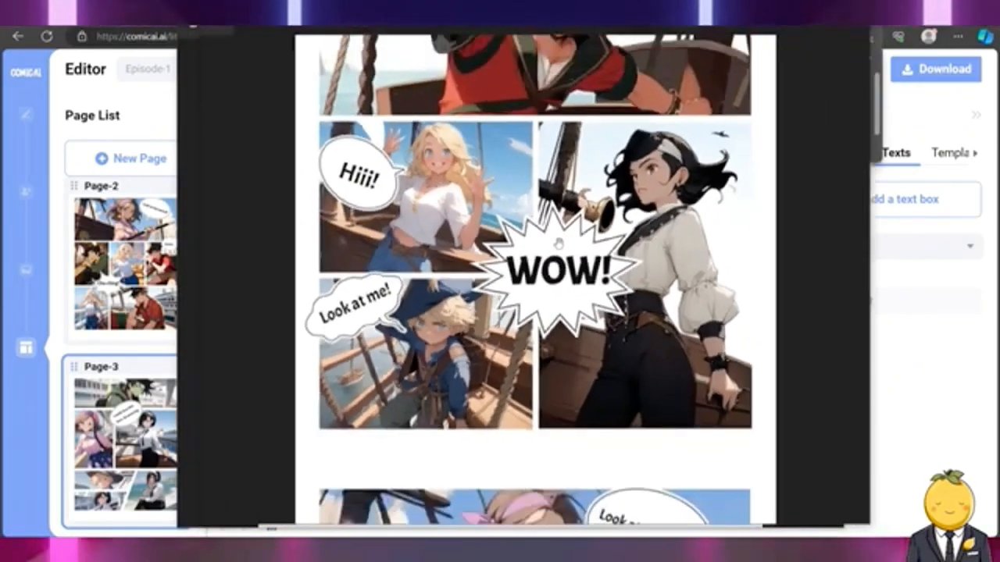
scroll(550, 345, down, 2)
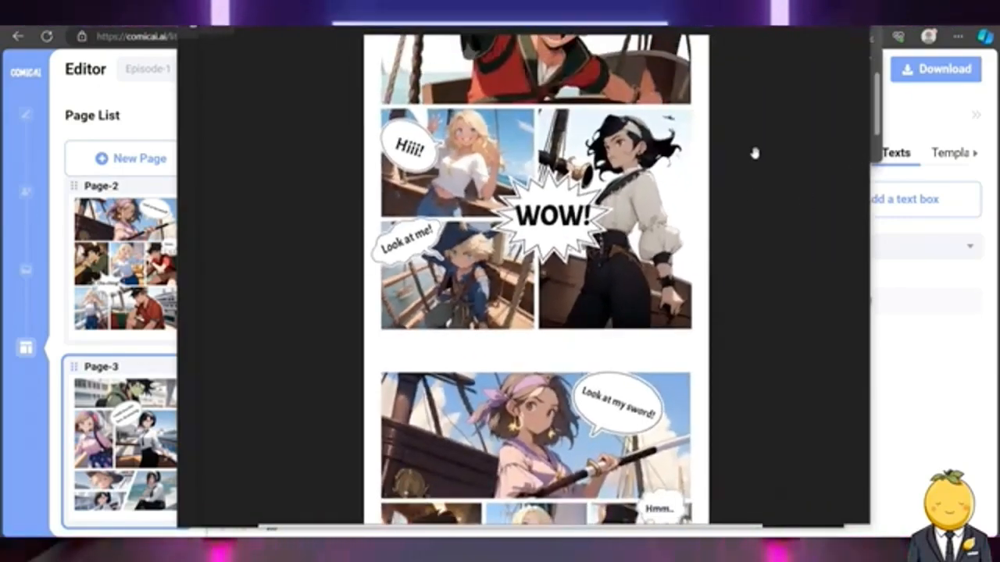
scroll(754, 152, down, 5)
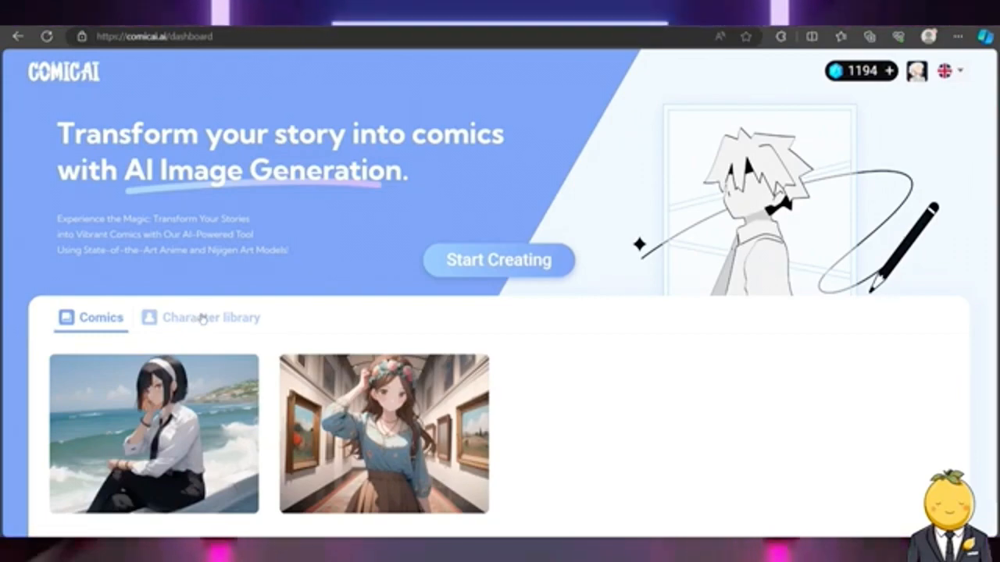
Add a new training-mode character in the Character library and name it Aqua
click(202, 319)
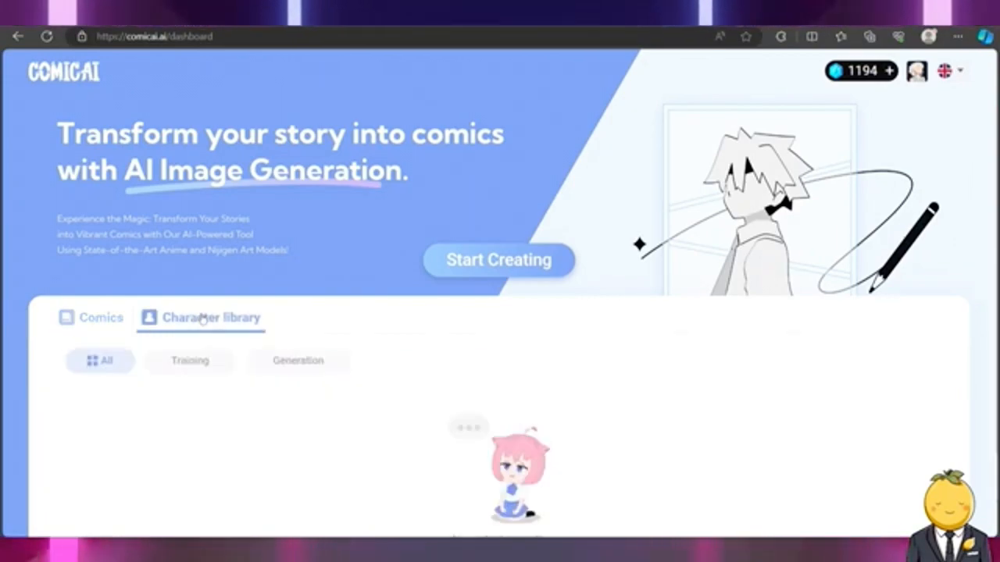
scroll(202, 318, down, 2)
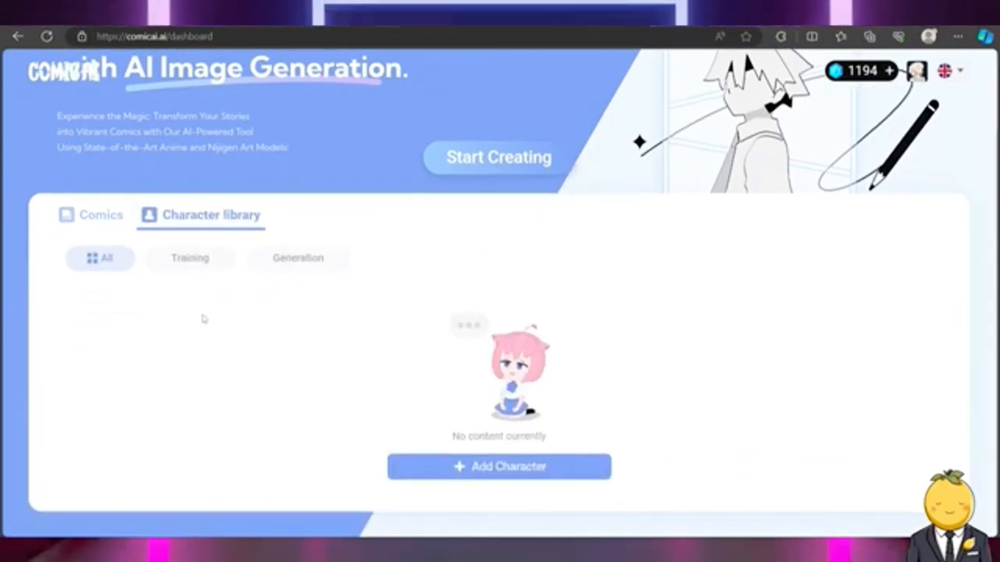
click(501, 466)
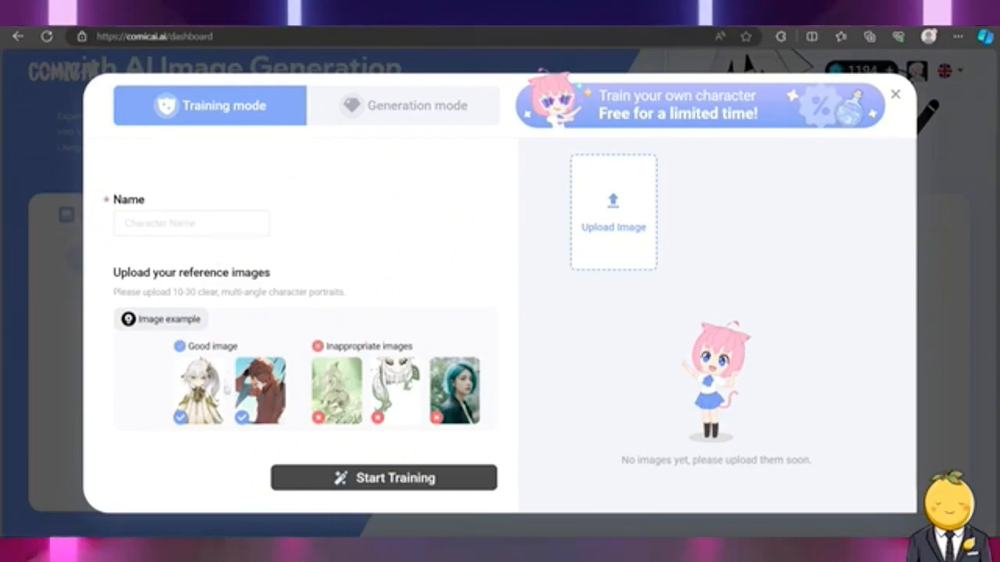
drag(115, 292, 231, 293)
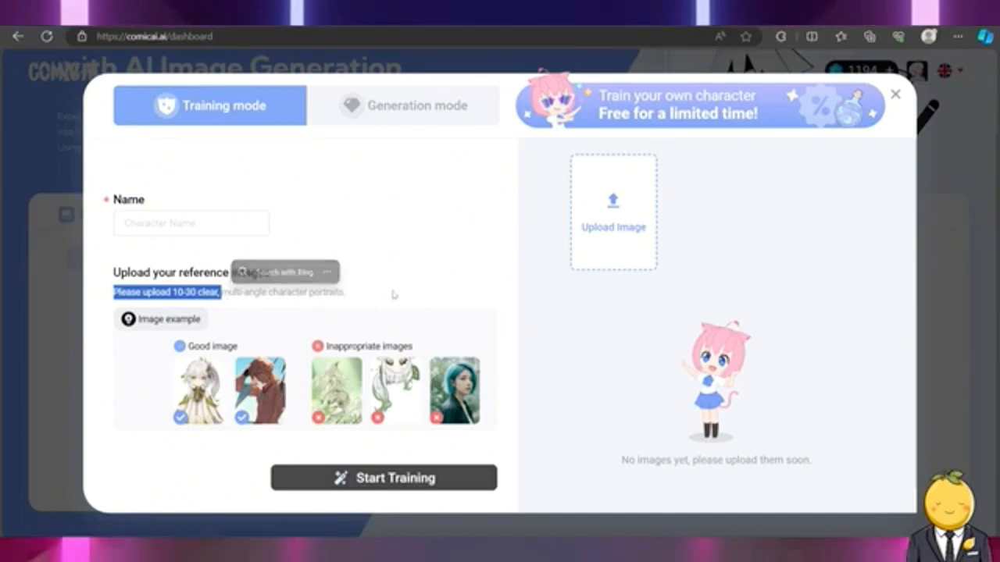
click(192, 223)
text(Au)
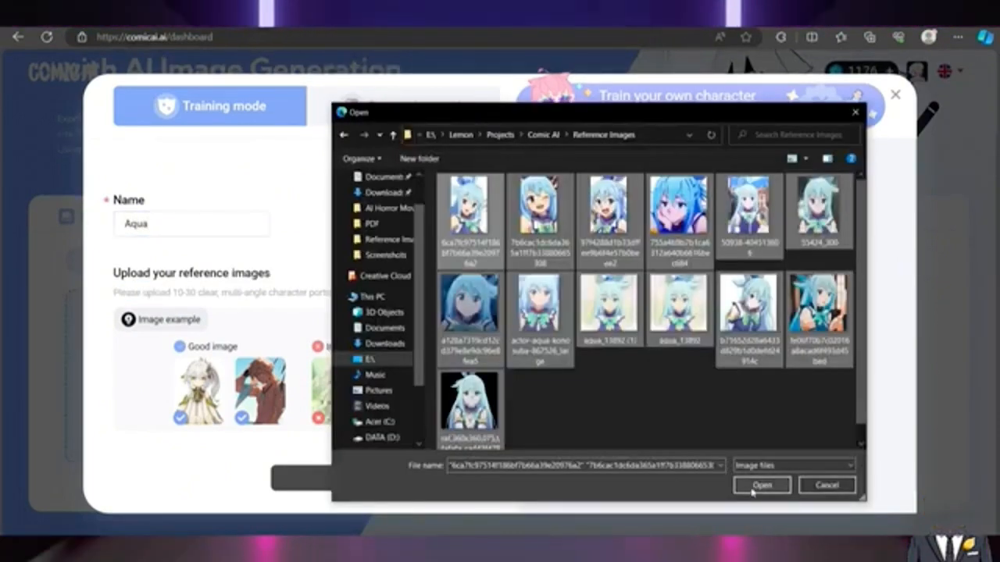
Upload the selected files from the Reference Images folder for Aqua, check them and start training the character
click(758, 483)
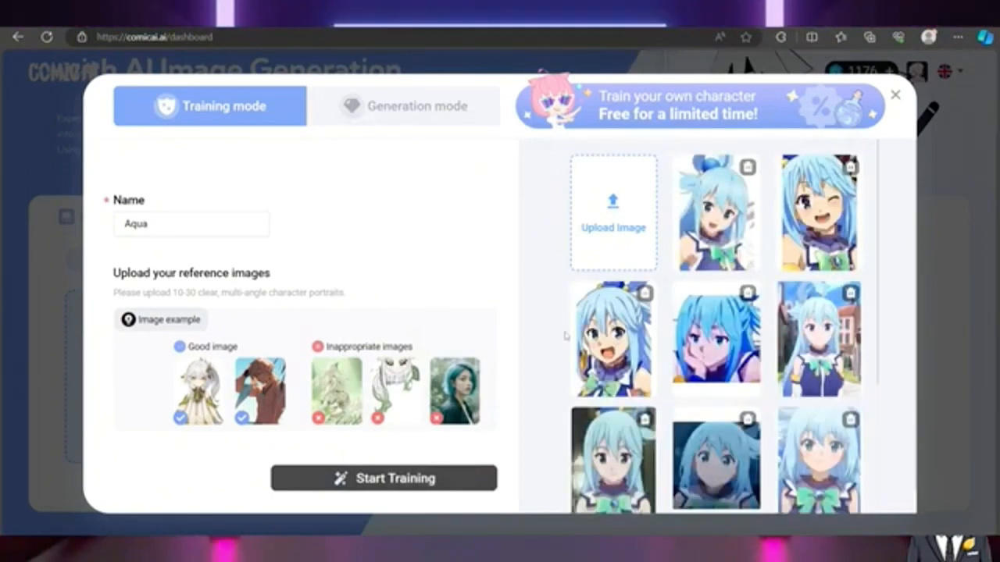
scroll(566, 336, down, 4)
scroll(565, 336, up, 4)
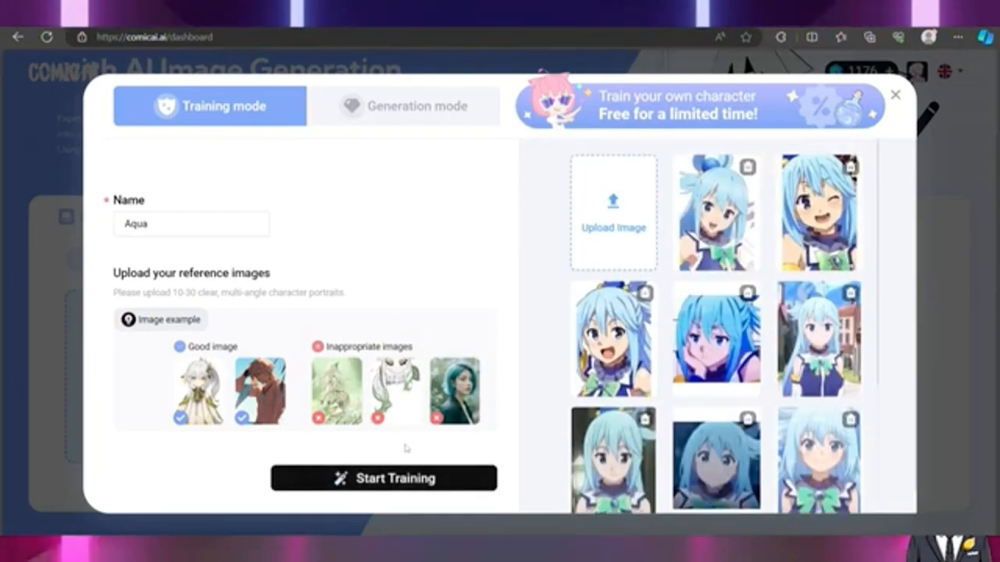
click(405, 479)
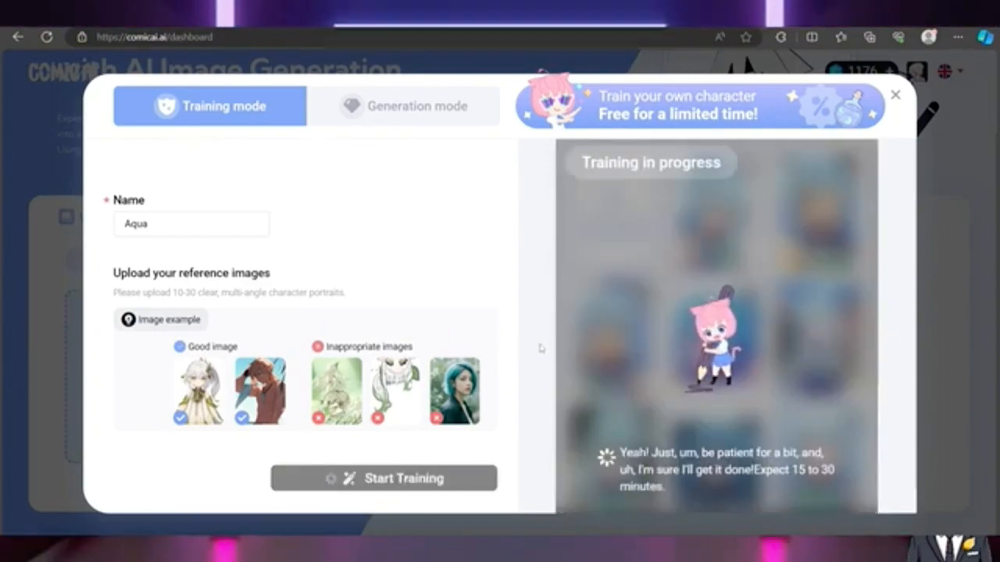